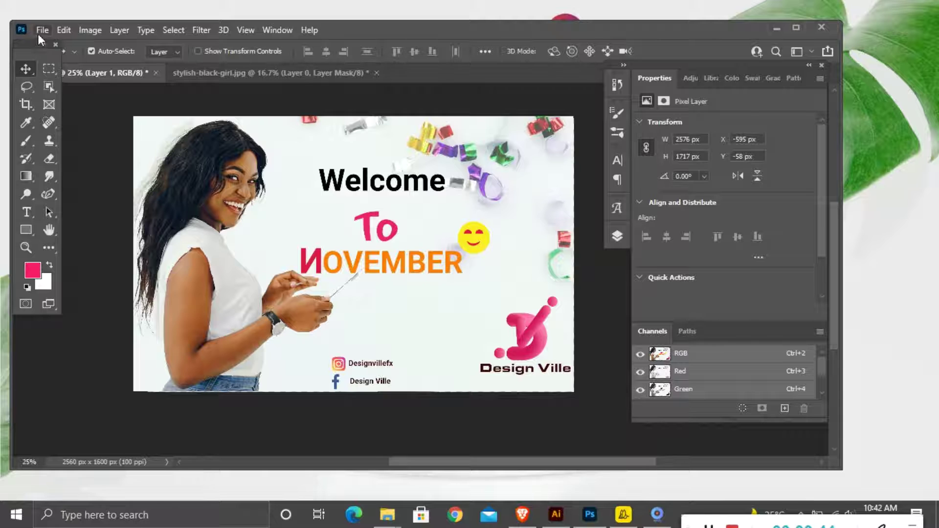
{"action": "left_click", "coordinate": [52, 49]}
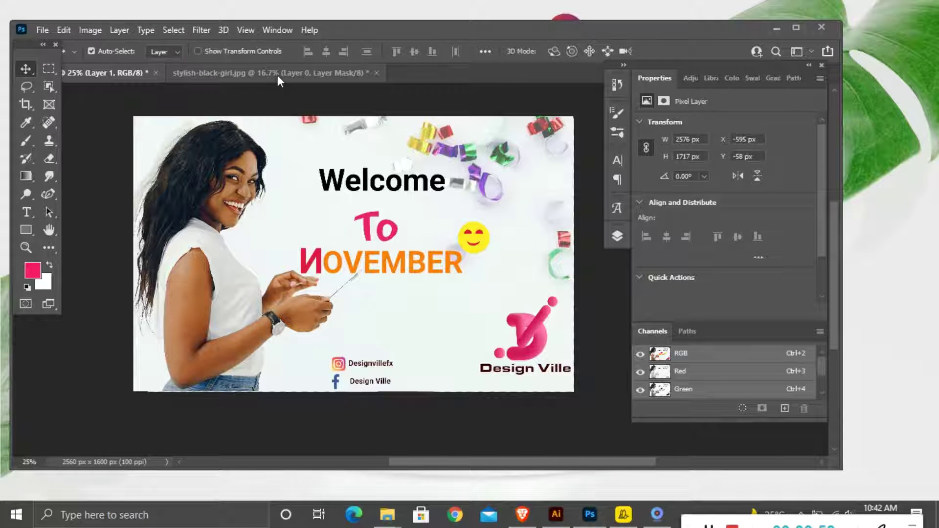
{"action": "key", "text": "ctrl+n"}
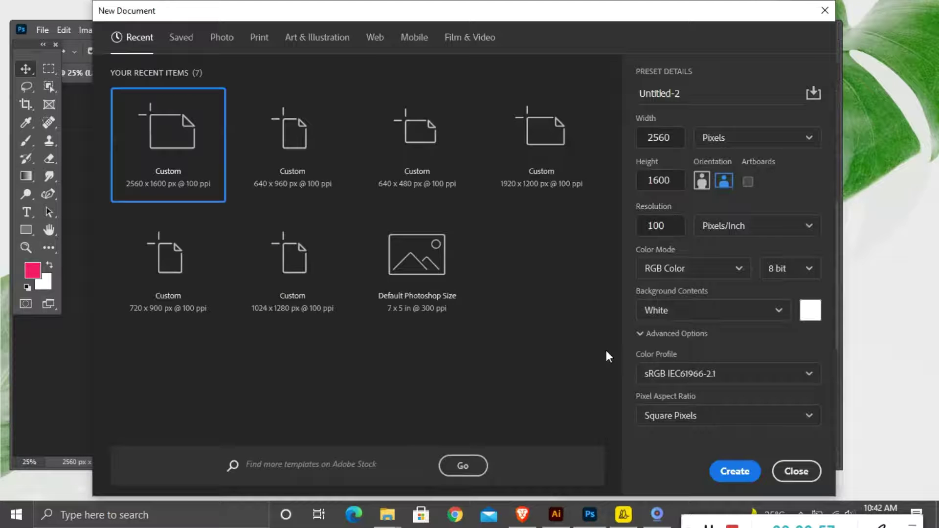
{"action": "left_click", "coordinate": [735, 473]}
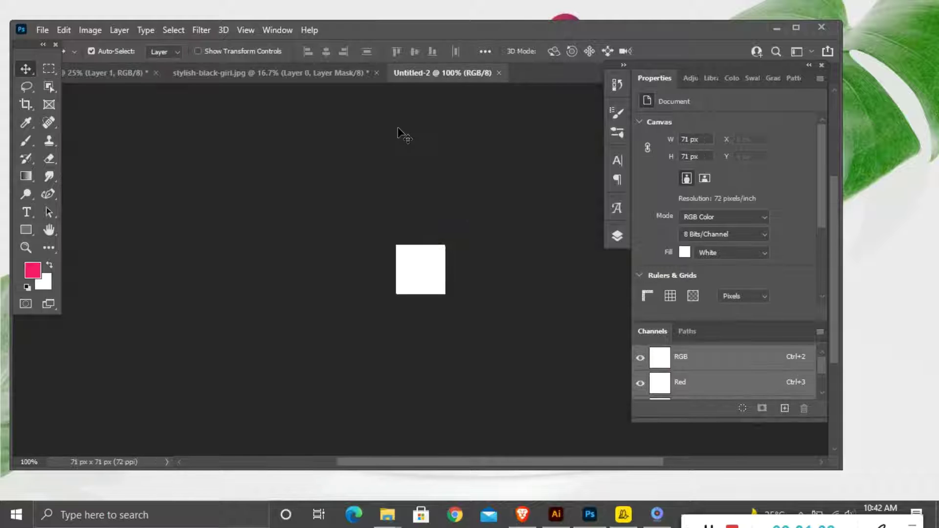
{"action": "left_click", "coordinate": [499, 72]}
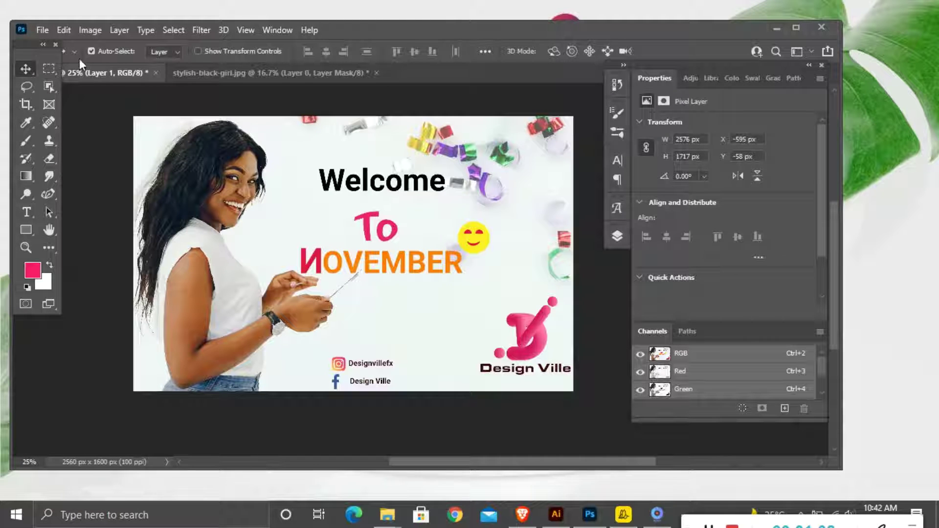
Create a new 2560 x 1600 px document at 100 ppi from the recent custom preset
{"action": "left_click", "coordinate": [42, 29]}
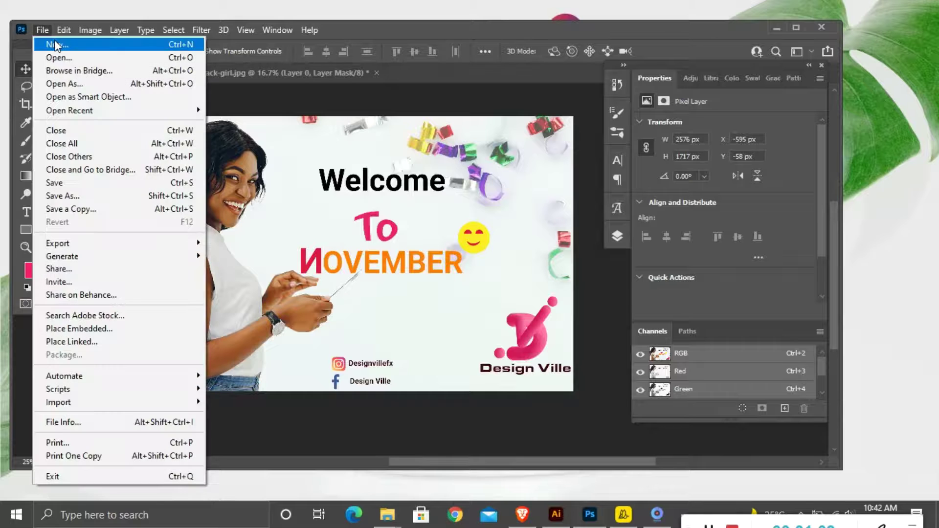
{"action": "left_click", "coordinate": [54, 41]}
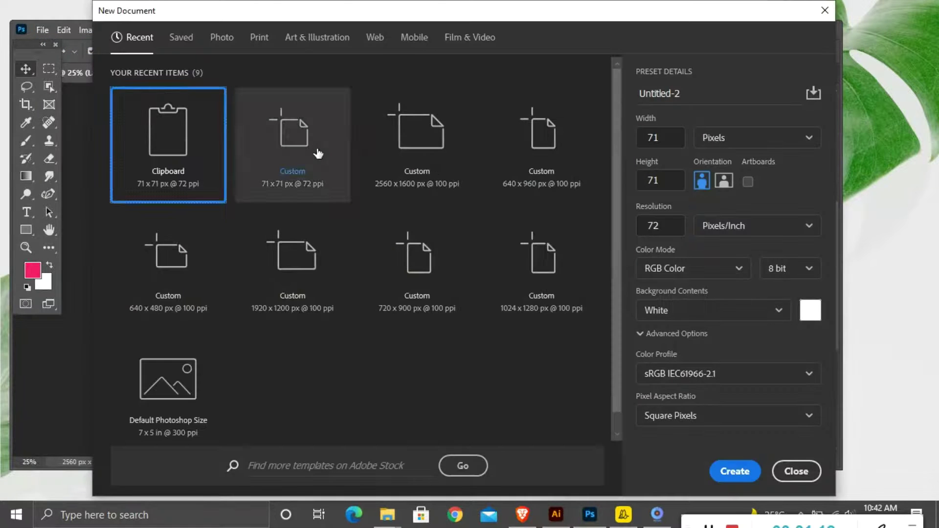
{"action": "left_click", "coordinate": [425, 145]}
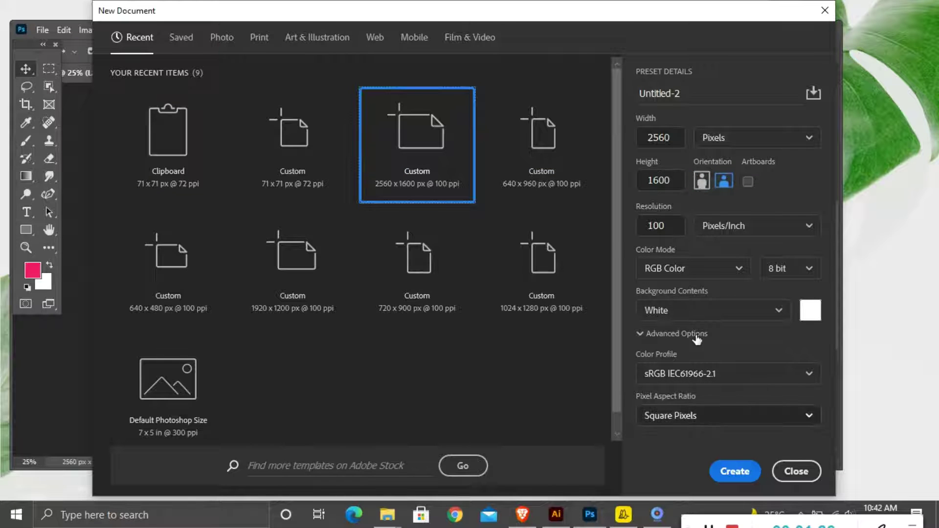
{"action": "left_click", "coordinate": [733, 471]}
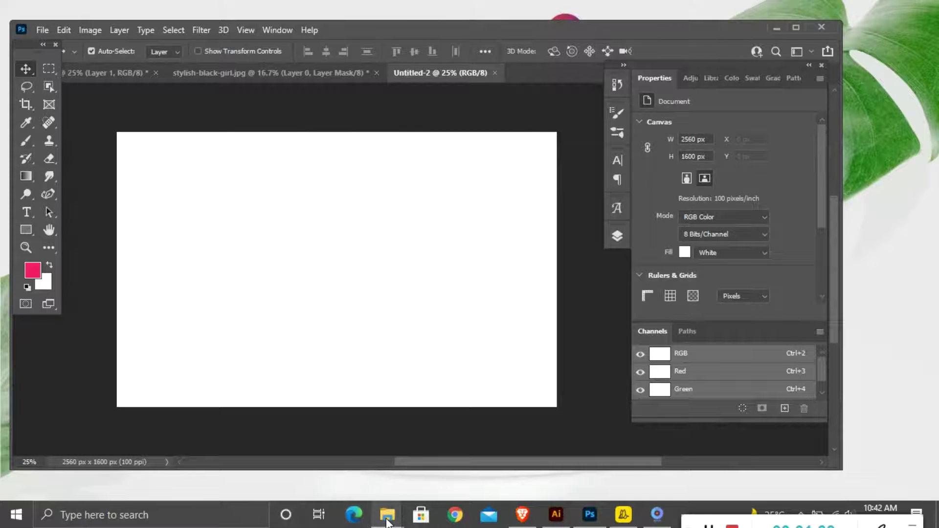
Place the cute-new-year-colourful-accessories-white-background image from the Downloads folder into the blank document
{"action": "mouse_move", "coordinate": [388, 520]}
{"action": "mouse_move", "coordinate": [450, 428]}
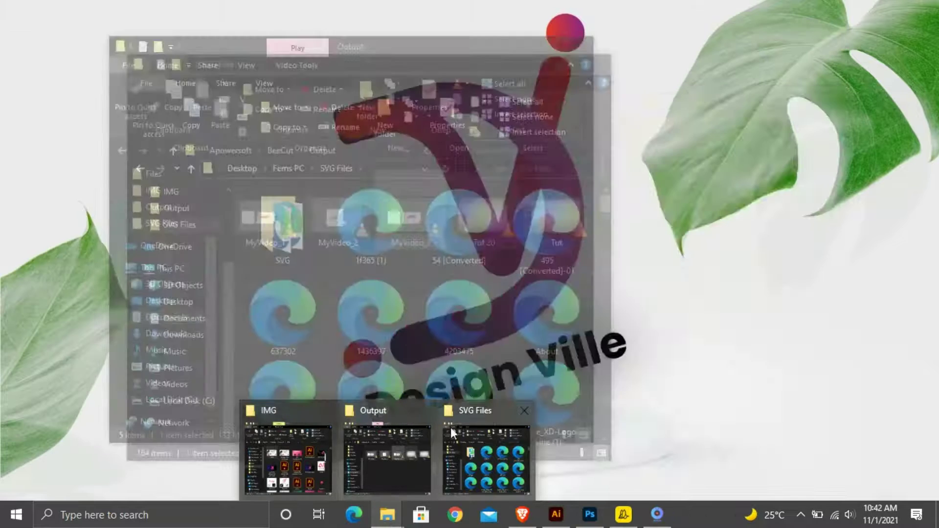
{"action": "left_click", "coordinate": [289, 427]}
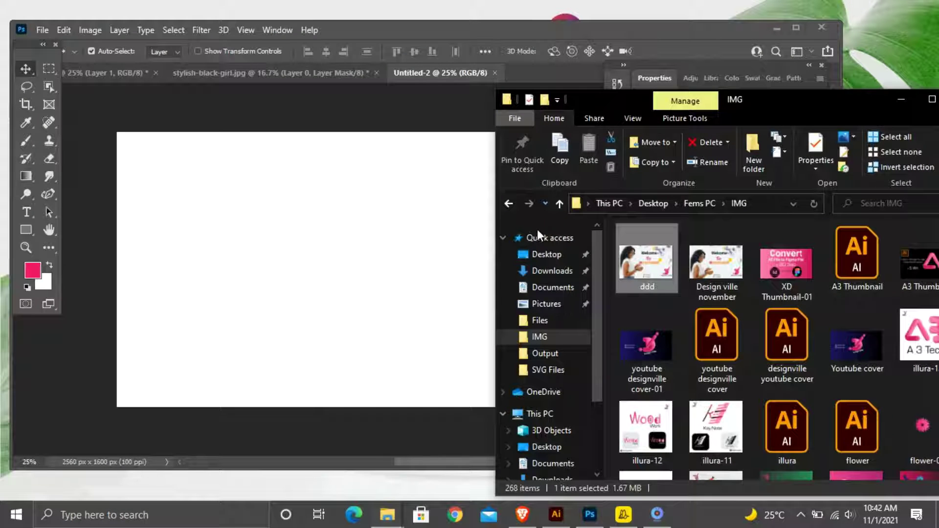
{"action": "left_click", "coordinate": [544, 269]}
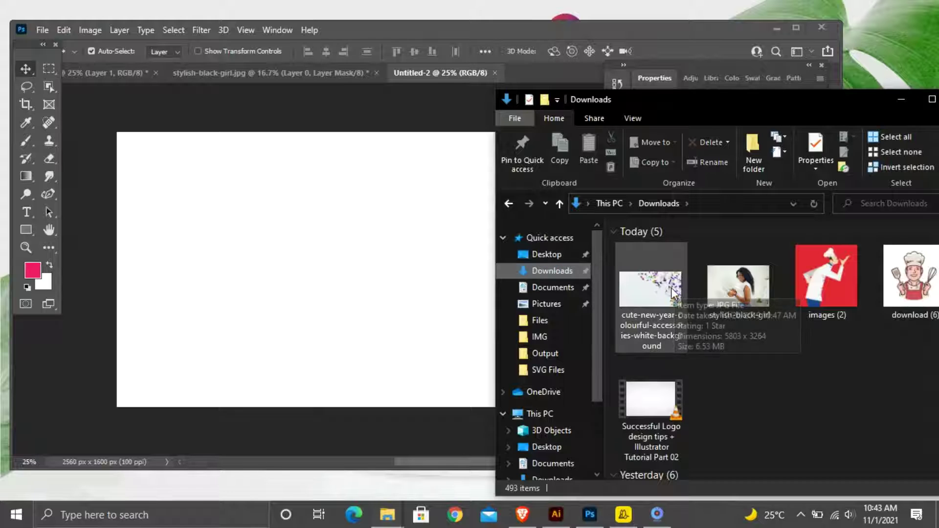
{"action": "left_click", "coordinate": [673, 293]}
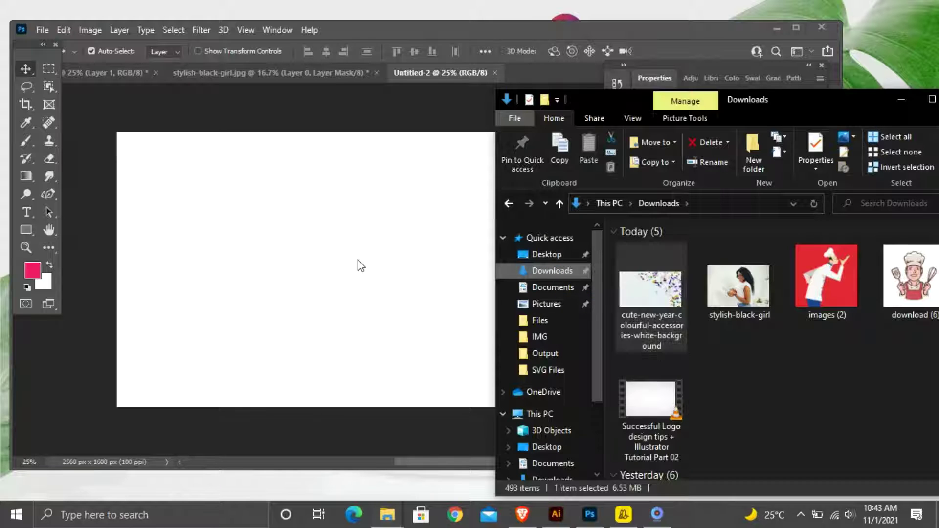
{"action": "left_click", "coordinate": [358, 261]}
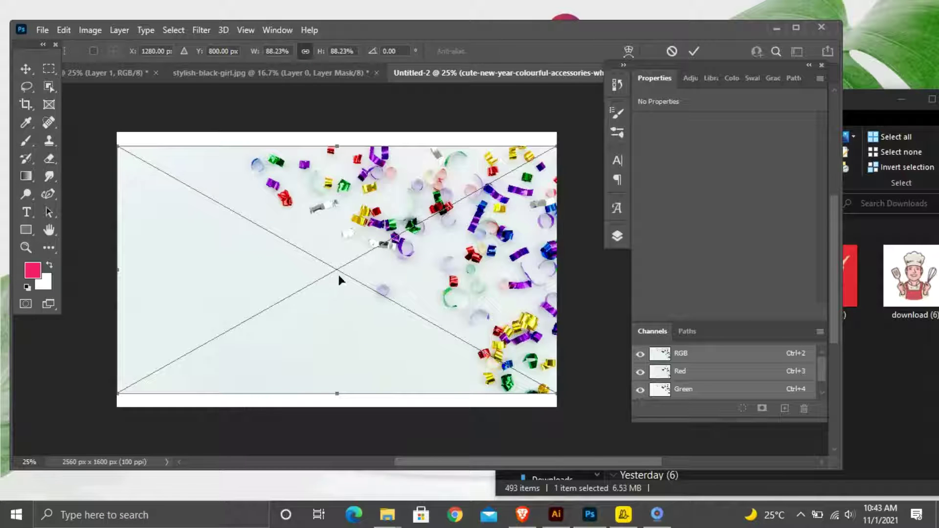
Enlarge the placed confetti image to about 150.7% so it covers the canvas, and shift it slightly to the right
{"action": "left_click", "coordinate": [333, 270]}
{"action": "left_click_drag", "start_coordinate": [338, 394], "coordinate": [335, 406]}
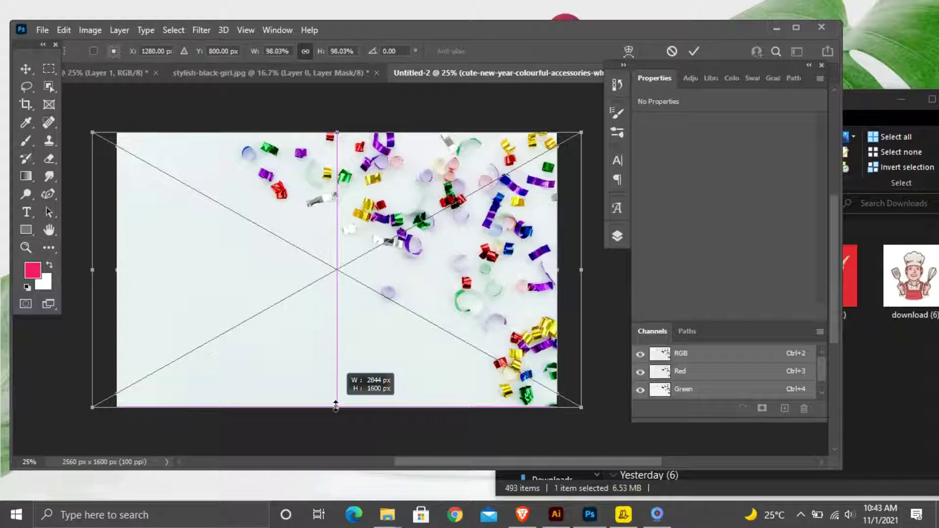
{"action": "left_click_drag", "start_coordinate": [336, 406], "coordinate": [336, 407]}
{"action": "left_click_drag", "start_coordinate": [582, 270], "coordinate": [715, 340]}
{"action": "left_click_drag", "start_coordinate": [446, 234], "coordinate": [462, 235]}
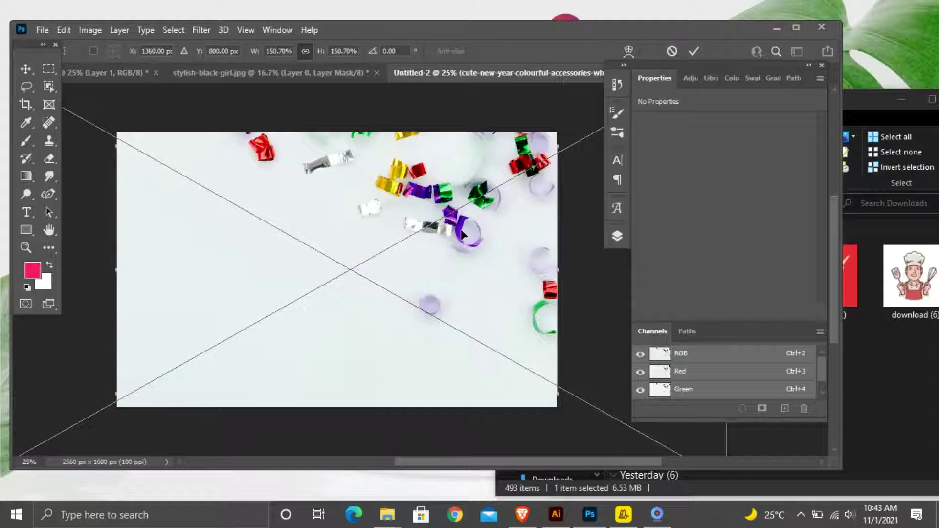
{"action": "left_click", "coordinate": [693, 51]}
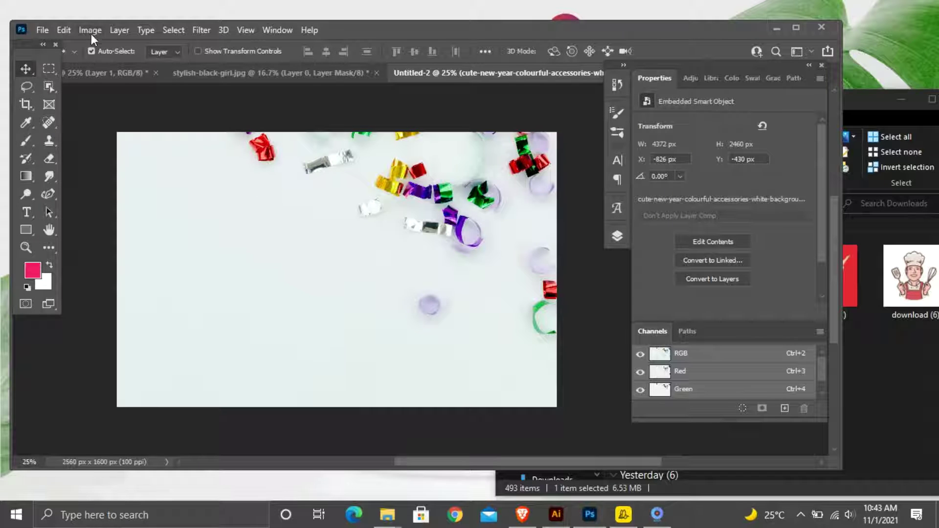
Copy the cut-out woman from stylish-black-girl.jpg and paste her into the Untitled-2 document
{"action": "left_click", "coordinate": [284, 81]}
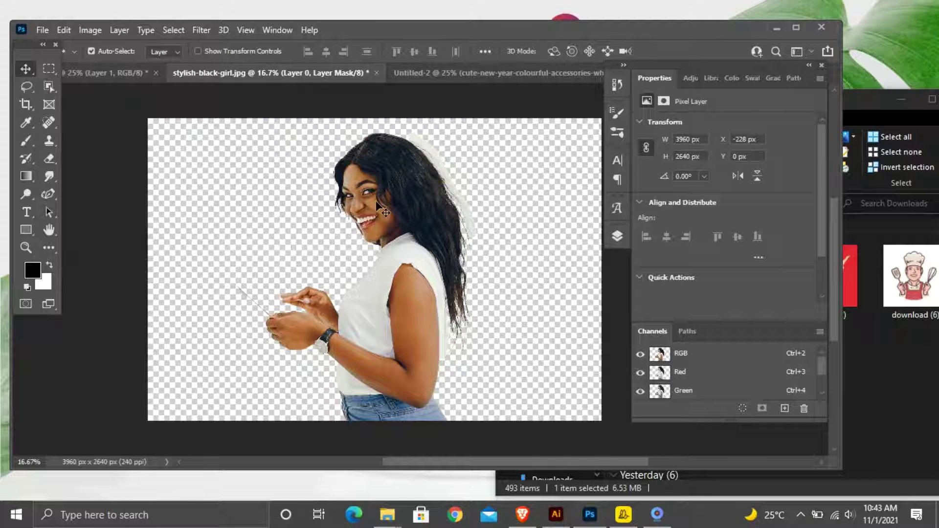
{"action": "left_click_drag", "start_coordinate": [344, 200], "coordinate": [212, 199]}
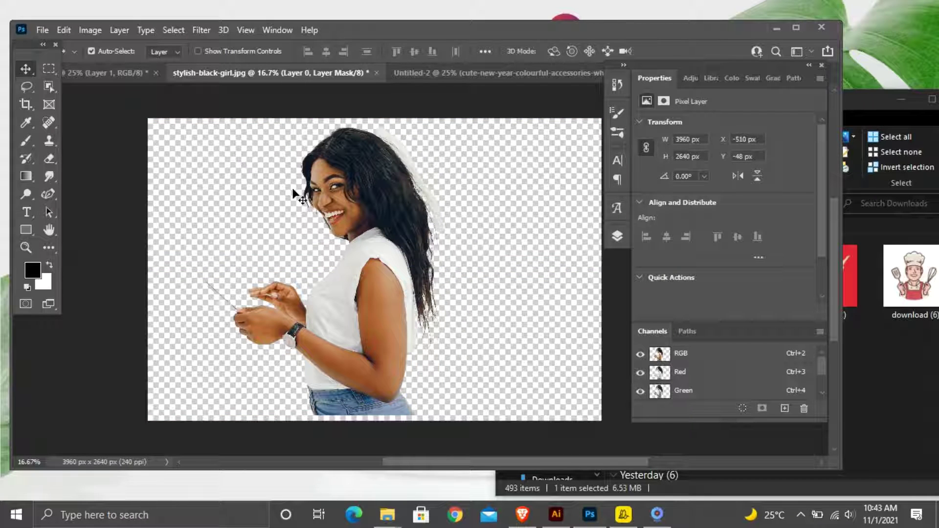
{"action": "key", "text": "ctrl"}
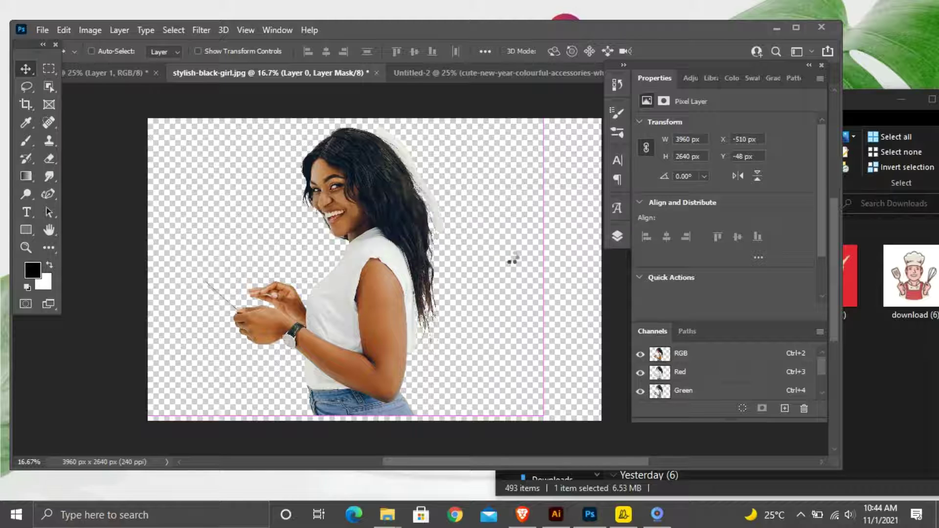
{"action": "left_click", "coordinate": [413, 74]}
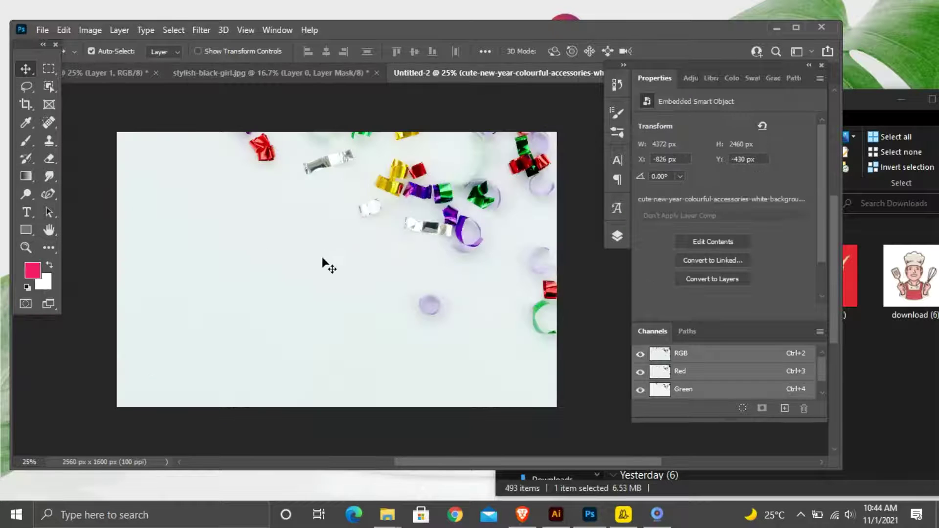
{"action": "key", "text": "ctrl+v"}
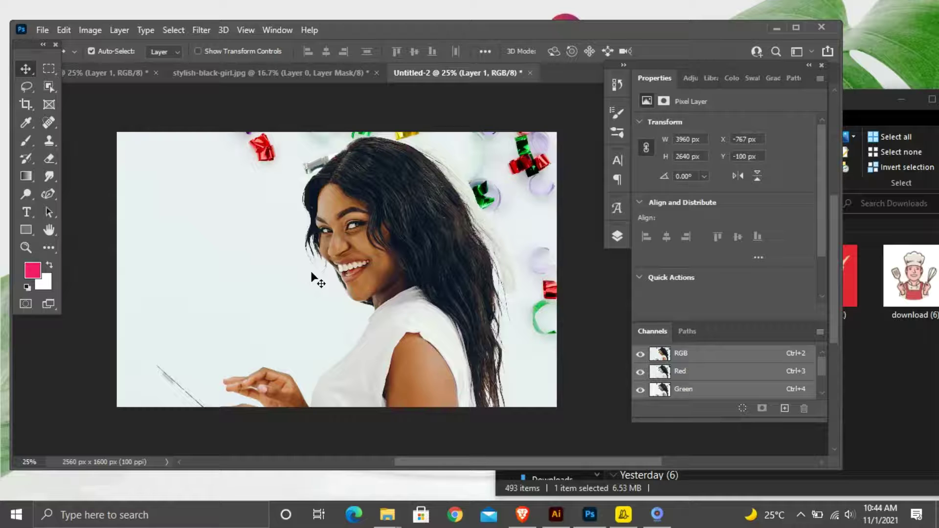
Scale the pasted woman to about 51.1% and position her along the canvas's bottom edge in the left half
{"action": "left_click_drag", "start_coordinate": [400, 343], "coordinate": [396, 320]}
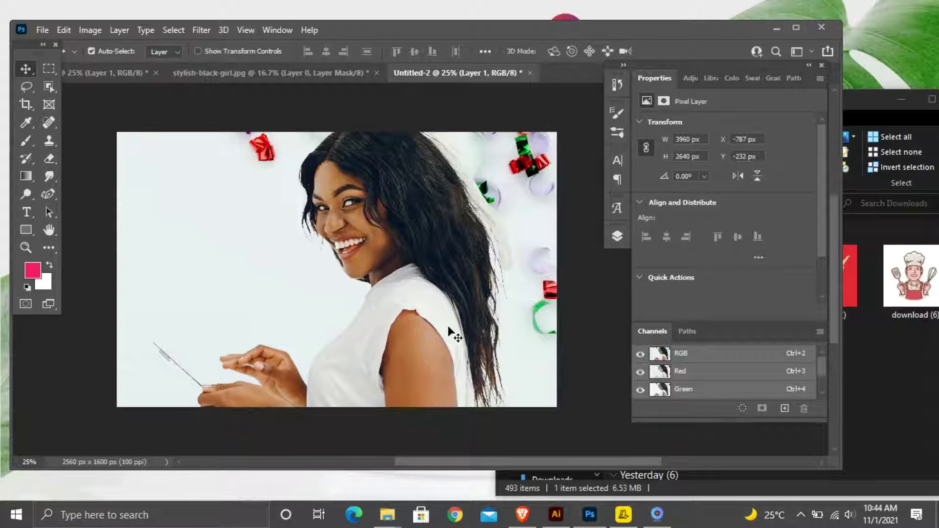
{"action": "key", "text": "ctrl+t"}
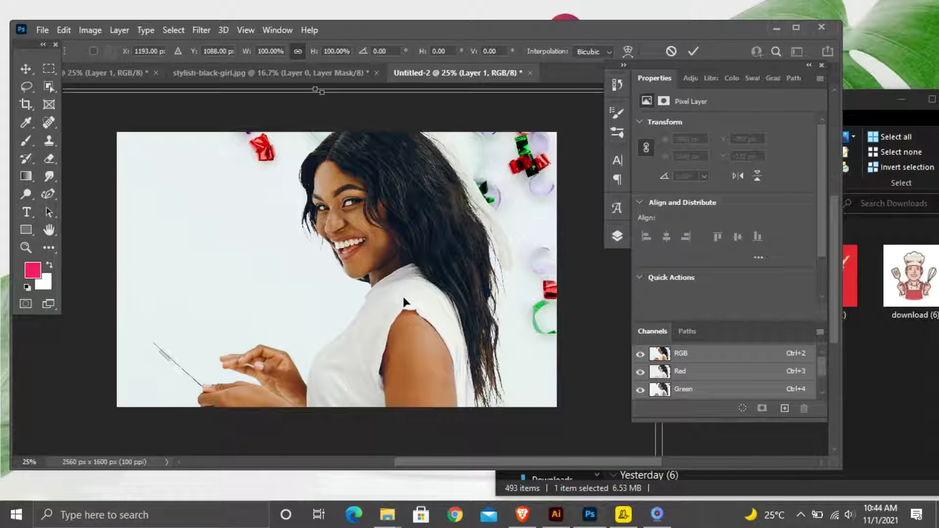
{"action": "left_click_drag", "start_coordinate": [403, 296], "coordinate": [323, 101]}
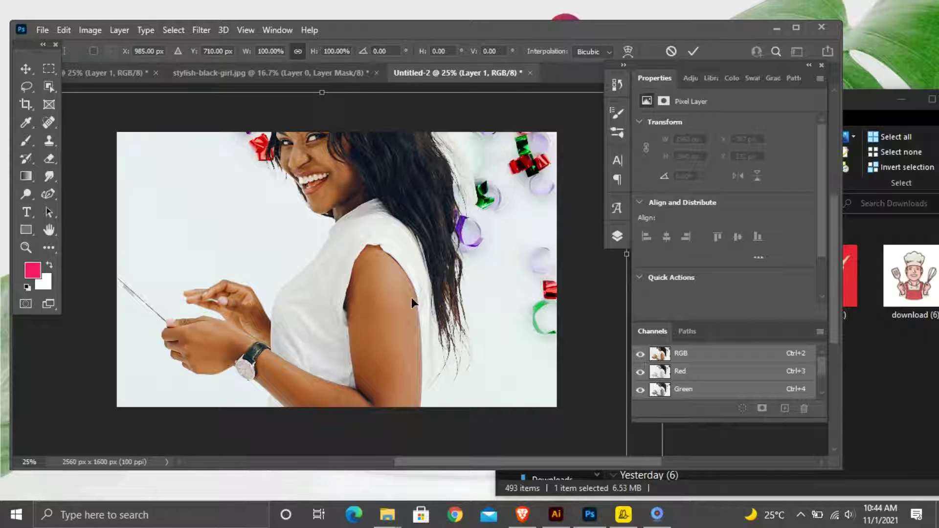
{"action": "scroll", "coordinate": [412, 298], "scroll_direction": "right", "scroll_amount": 3}
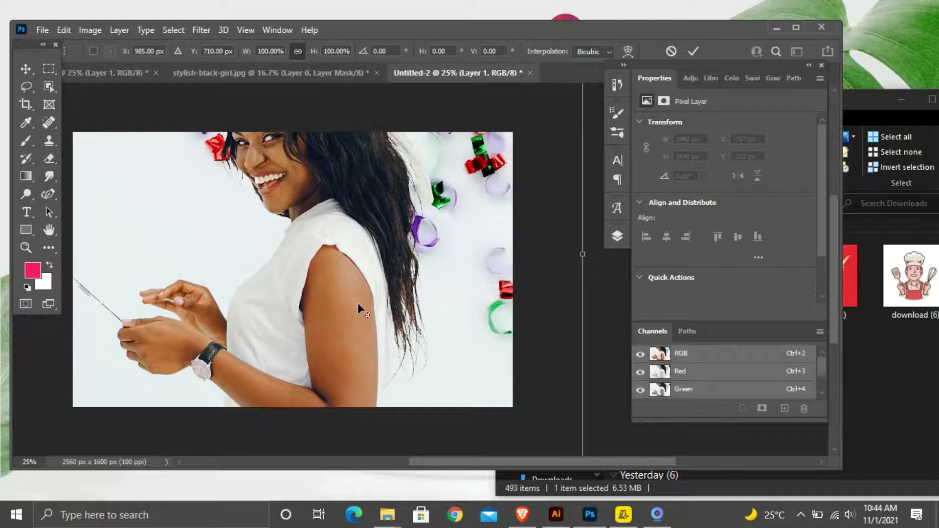
{"action": "scroll", "coordinate": [357, 303], "scroll_direction": "down", "scroll_amount": 5}
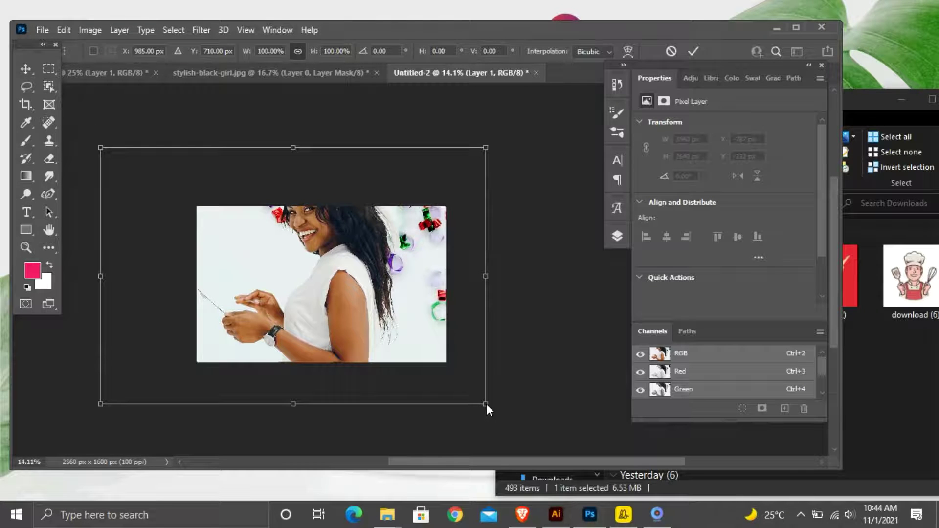
{"action": "left_click_drag", "start_coordinate": [486, 404], "coordinate": [394, 338]}
{"action": "left_click_drag", "start_coordinate": [315, 306], "coordinate": [263, 316]}
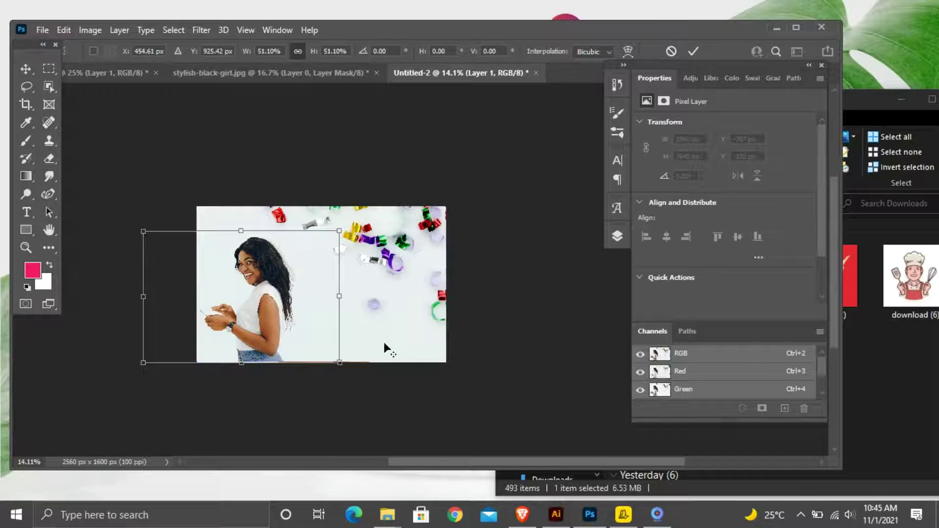
{"action": "scroll", "coordinate": [385, 340], "scroll_direction": "down", "scroll_amount": 2}
{"action": "scroll", "coordinate": [385, 340], "scroll_direction": "up", "scroll_amount": 4}
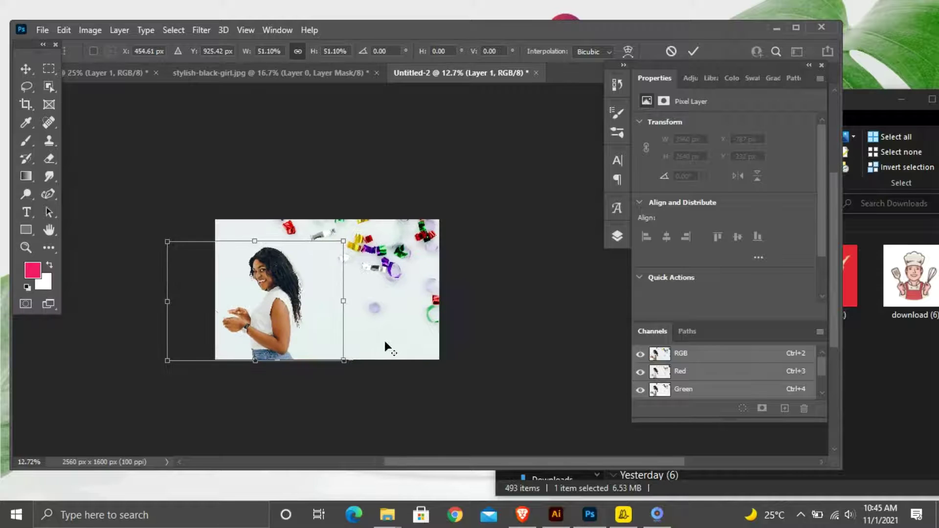
{"action": "scroll", "coordinate": [384, 339], "scroll_direction": "up", "scroll_amount": 2}
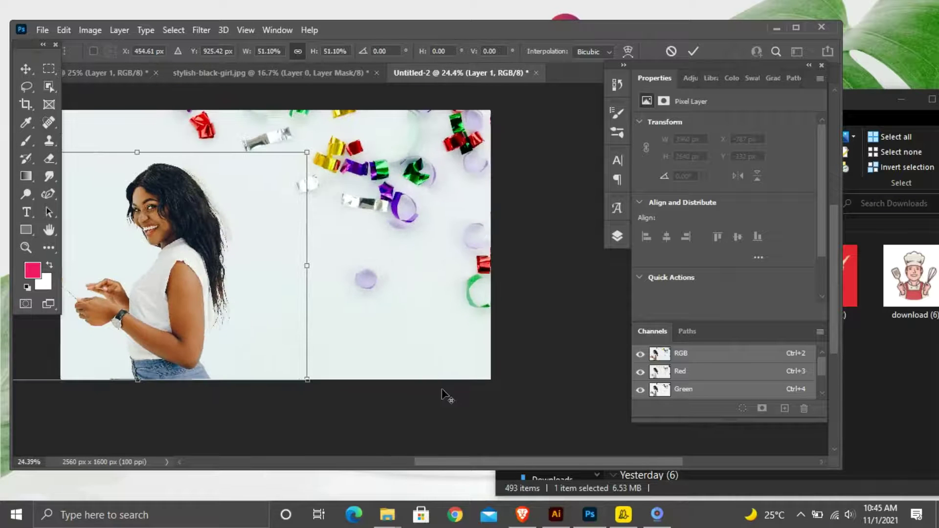
{"action": "left_click_drag", "start_coordinate": [489, 462], "coordinate": [472, 462]}
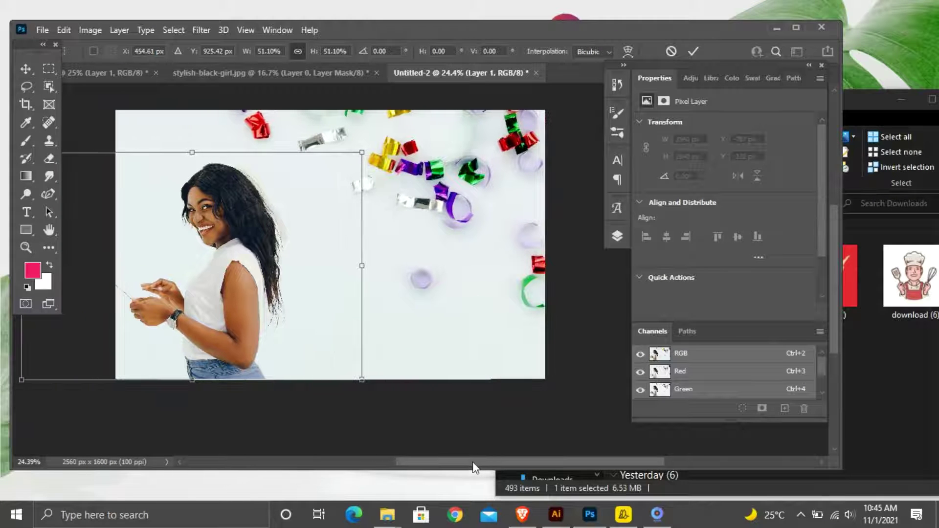
{"action": "left_click", "coordinate": [694, 50]}
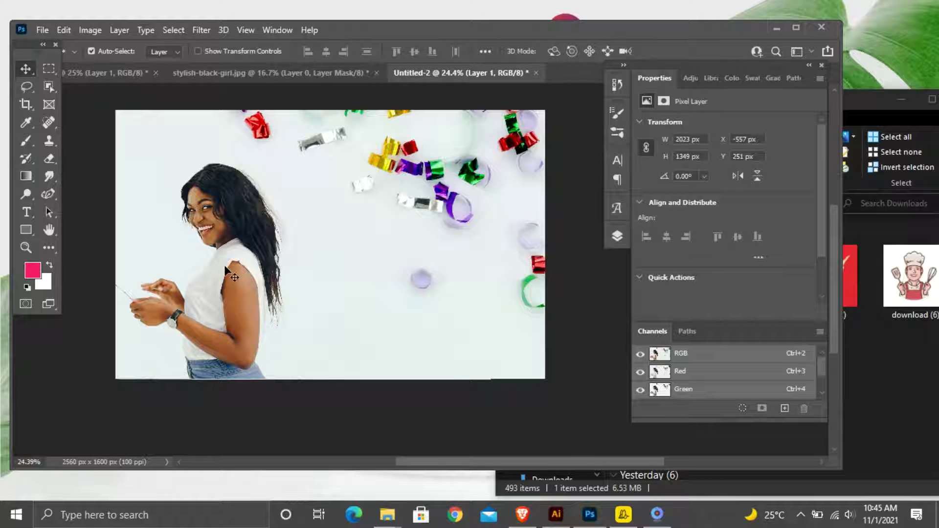
Flip the woman horizontally and move her against the left edge of the canvas, facing the confetti
{"action": "left_click", "coordinate": [738, 175]}
{"action": "left_click_drag", "start_coordinate": [127, 295], "coordinate": [150, 298]}
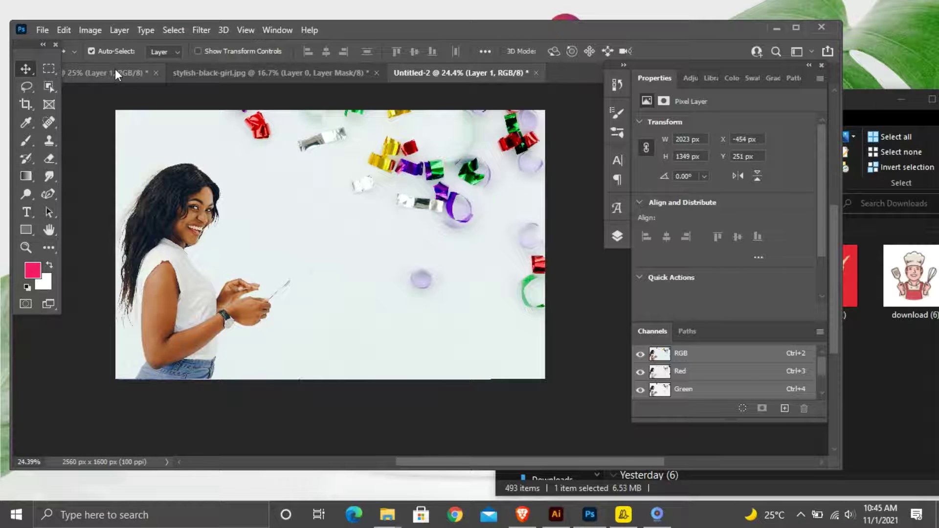
{"action": "left_click", "coordinate": [195, 72]}
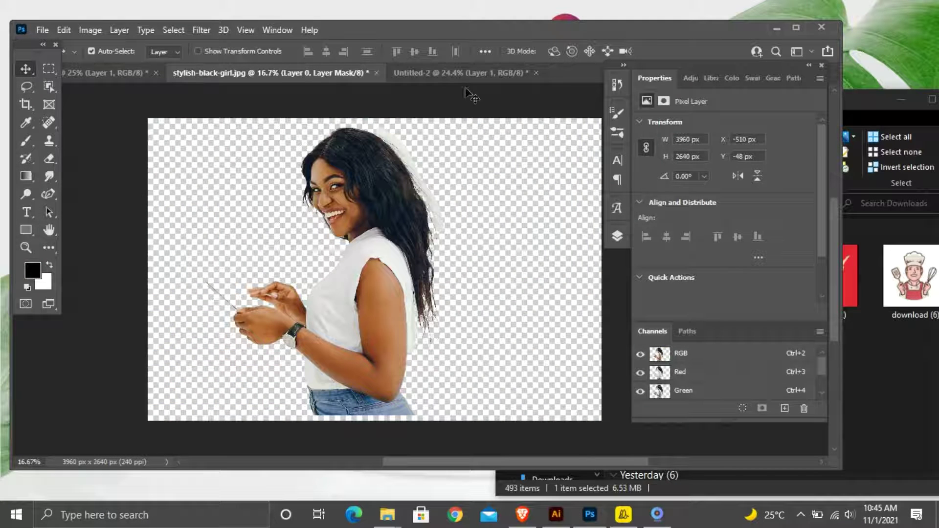
{"action": "left_click", "coordinate": [462, 73]}
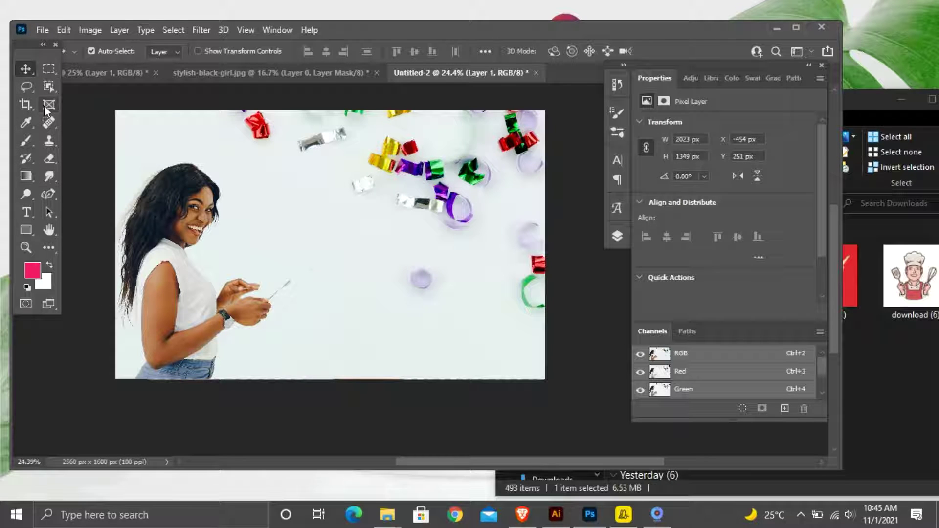
Add the red 147 pt Roboto Bold text "Welcome" beside the woman and shift it slightly right and up
{"action": "left_click", "coordinate": [27, 212]}
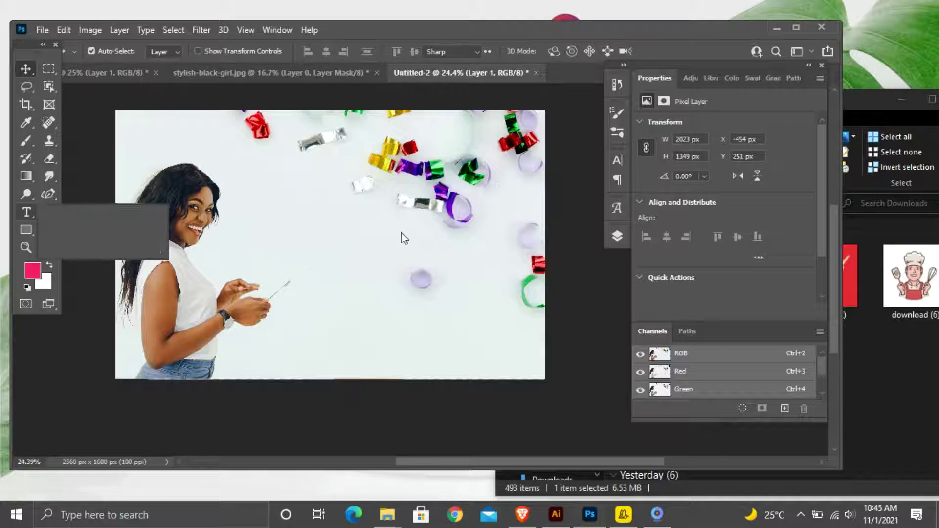
{"action": "left_click", "coordinate": [306, 218]}
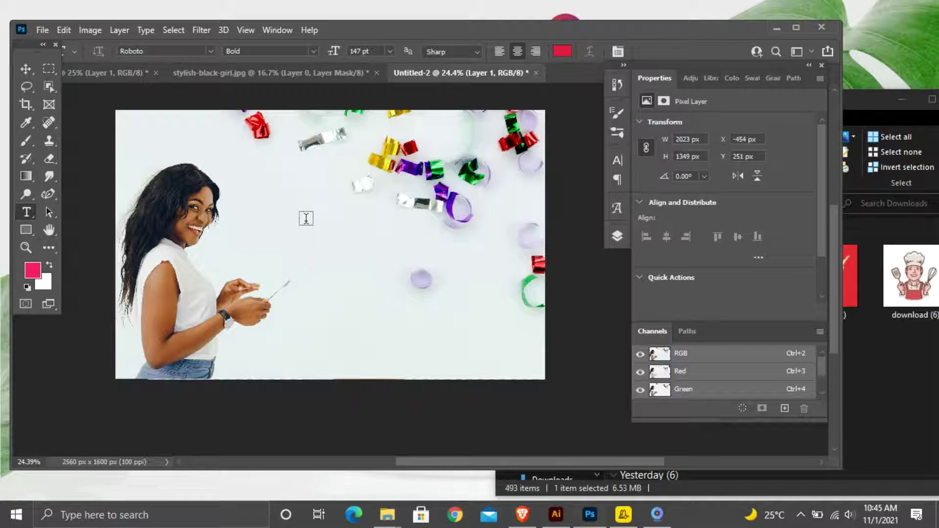
{"action": "left_click", "coordinate": [307, 218]}
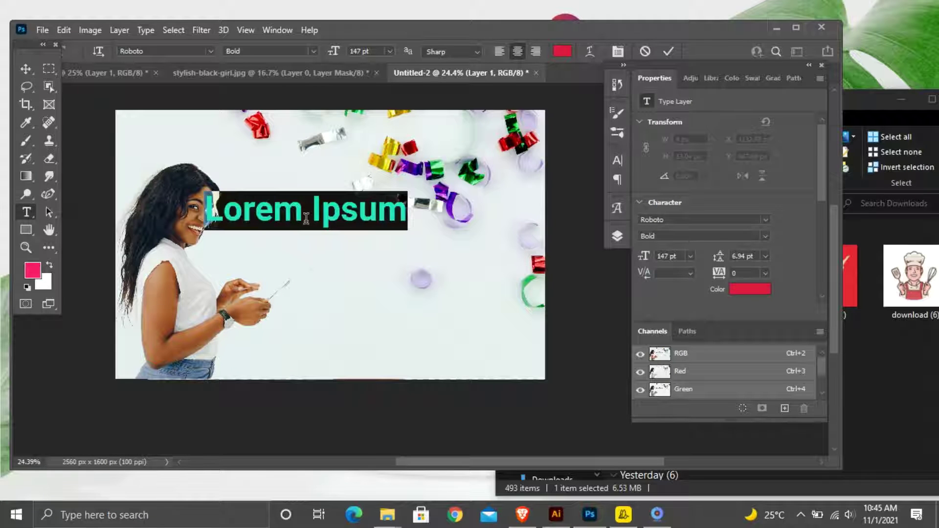
{"action": "type", "text": "We"}
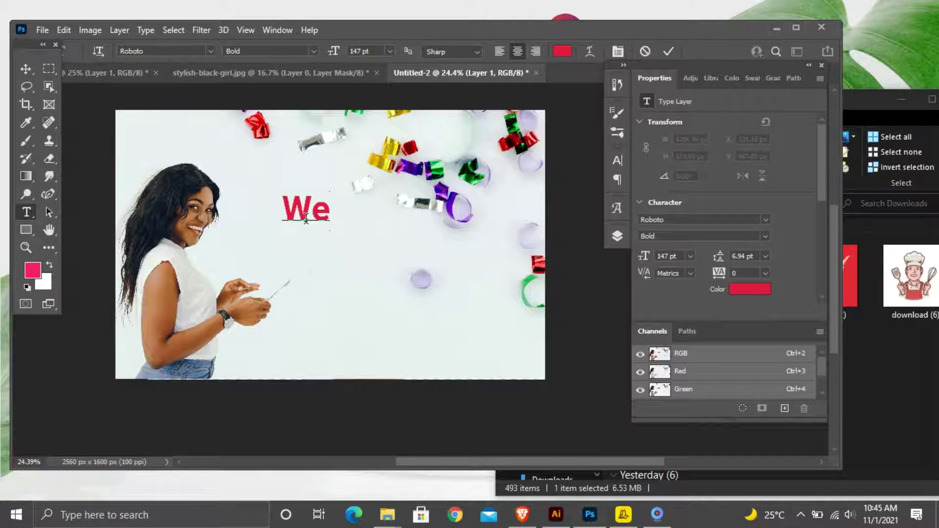
{"action": "type", "text": "lcome"}
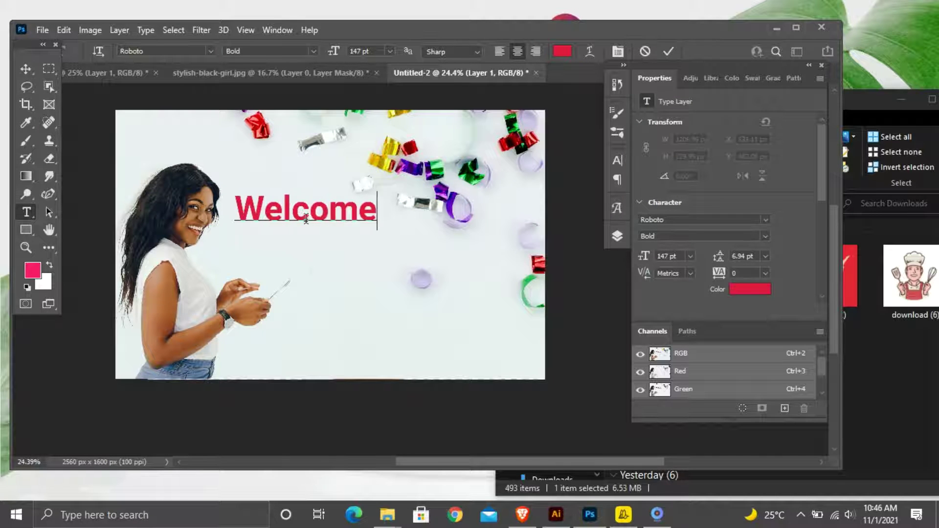
{"action": "left_click", "coordinate": [28, 72]}
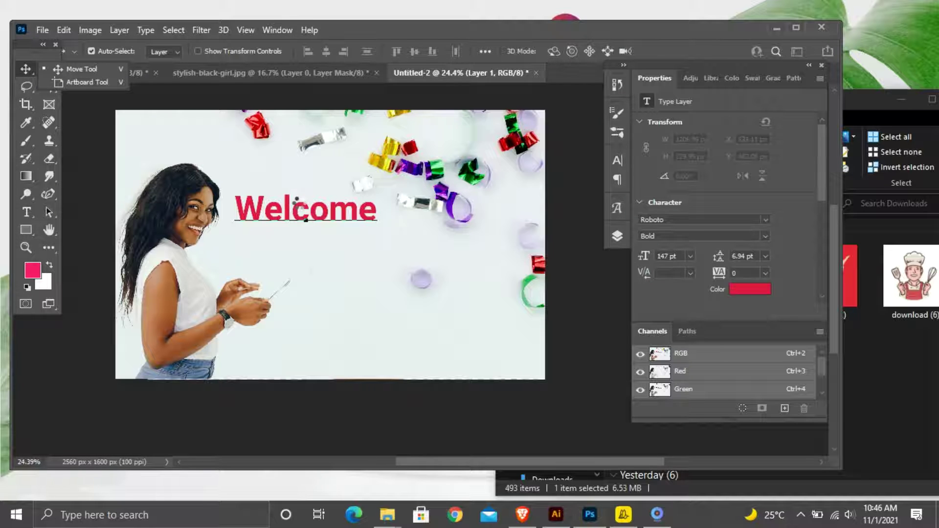
{"action": "left_click", "coordinate": [304, 209]}
{"action": "left_click_drag", "start_coordinate": [307, 211], "coordinate": [337, 203]}
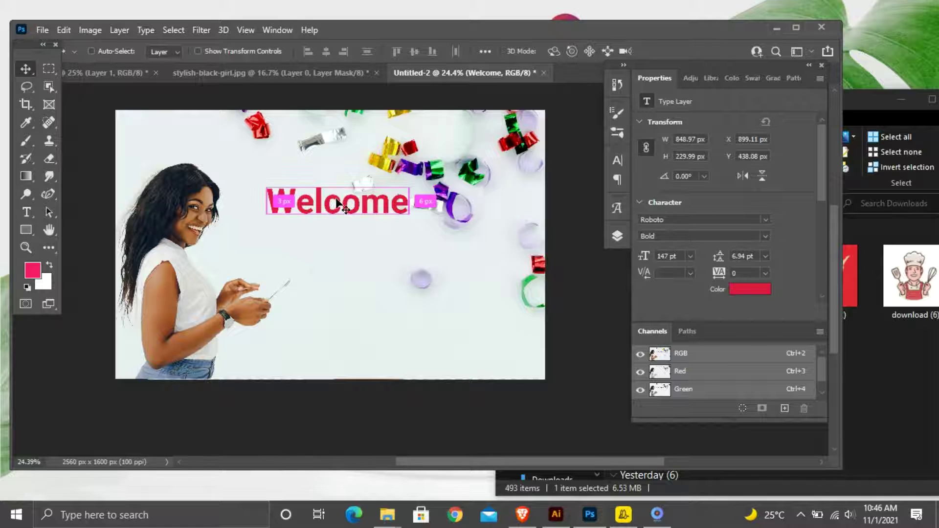
Duplicate the "Welcome" text below the original, replace its wording with "To" and centre it under "Welcome"
{"action": "key", "text": "ctrl+v"}
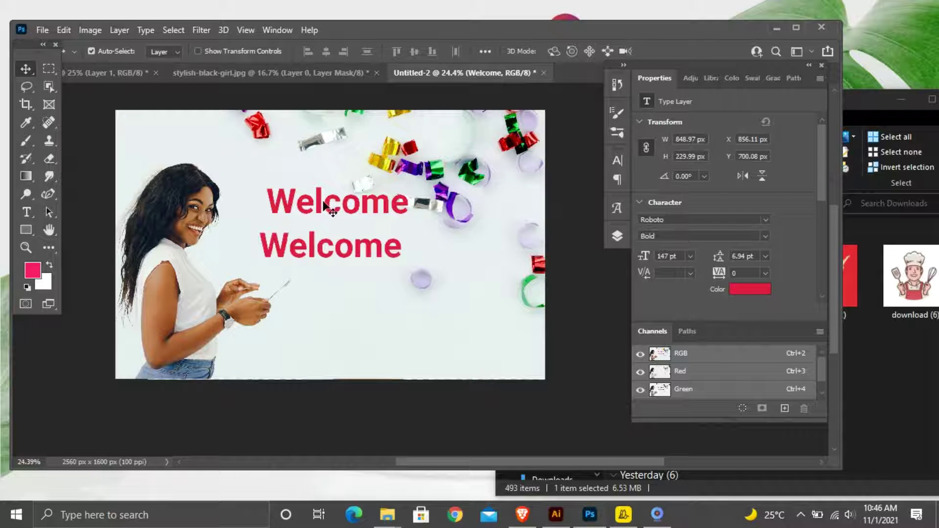
{"action": "double_click", "coordinate": [320, 245]}
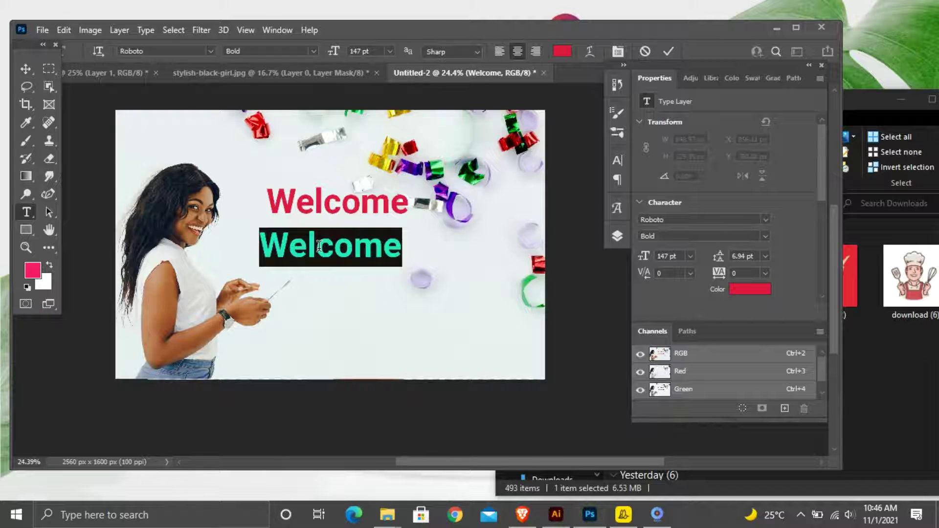
{"action": "key", "text": "BackSpace"}
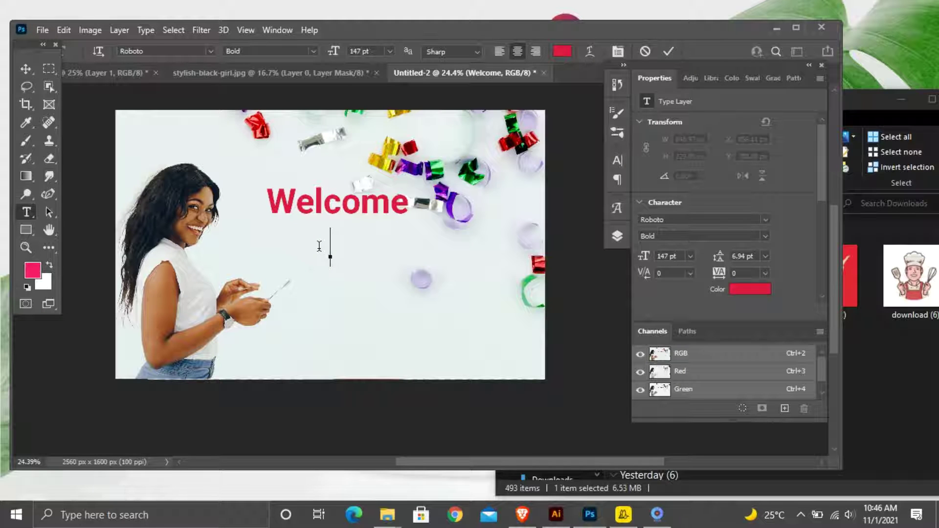
{"action": "type", "text": "Nove"}
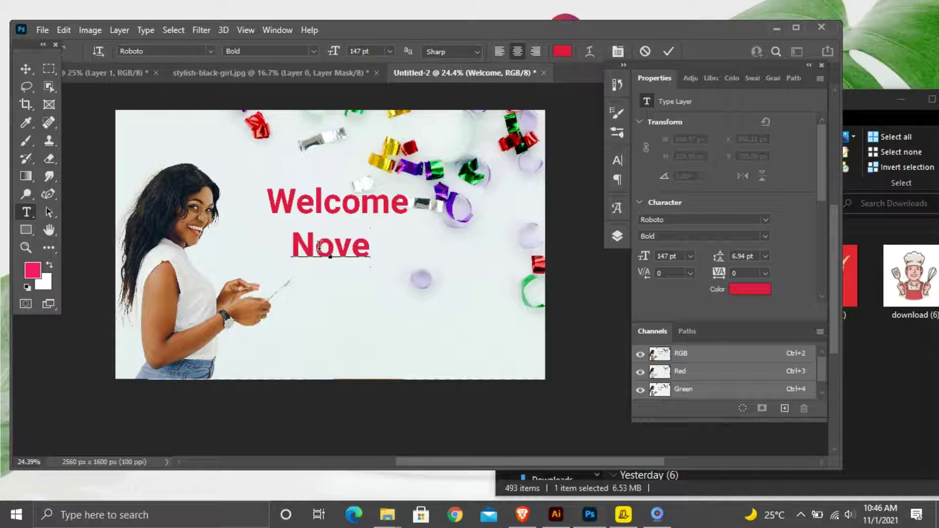
{"action": "key", "text": "BackSpace"}
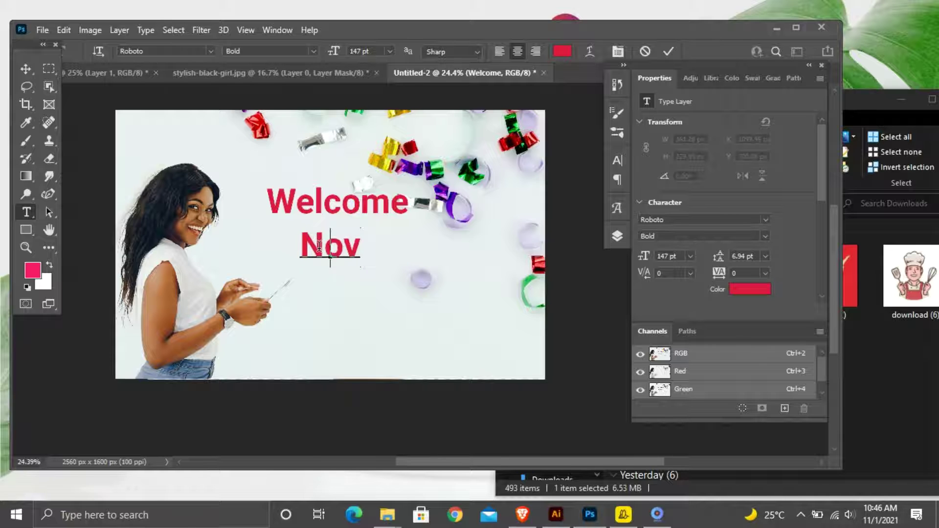
{"action": "key", "text": "BackSpace"}
{"action": "key", "text": "BackSpace"}
{"action": "key", "text": "BackSpace"}
{"action": "type", "text": "To"}
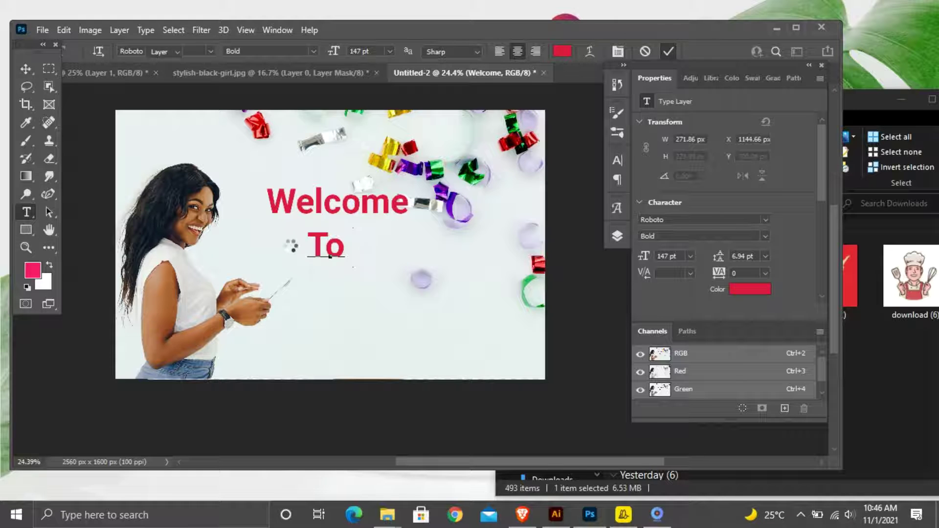
{"action": "key", "text": "ctrl+Return"}
{"action": "key", "text": "v"}
Duplicate the "Welcome" text below "To" and change the copy's wording to "November"
{"action": "left_click", "coordinate": [318, 210]}
{"action": "left_click_drag", "start_coordinate": [324, 213], "coordinate": [362, 277]}
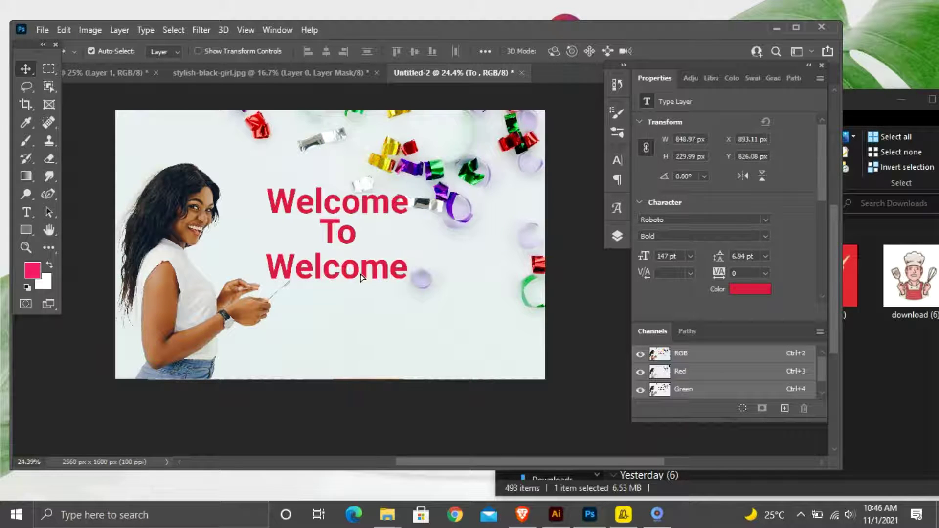
{"action": "double_click", "coordinate": [360, 272]}
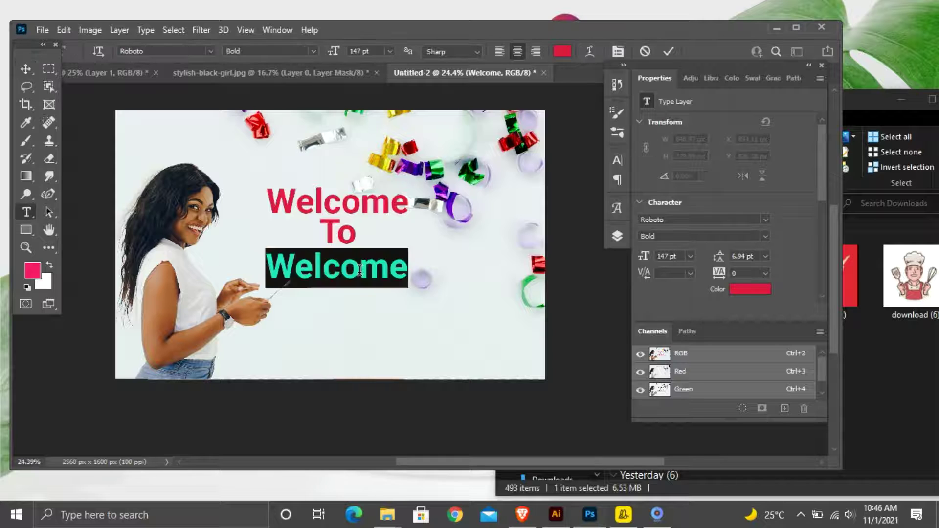
{"action": "type", "text": "November"}
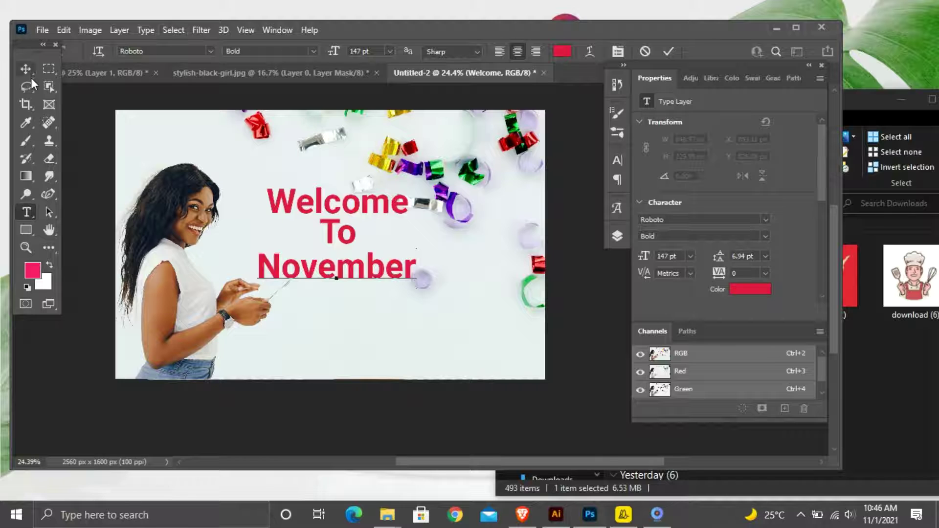
{"action": "left_click", "coordinate": [669, 52]}
Move "Welcome" and "To" upward so the three text lines are evenly spaced
{"action": "key", "text": "v"}
{"action": "left_click_drag", "start_coordinate": [328, 209], "coordinate": [328, 192]}
{"action": "mouse_move", "coordinate": [336, 243]}
{"action": "left_mouse_down"}
{"action": "mouse_move", "coordinate": [332, 266]}
{"action": "mouse_move", "coordinate": [330, 232]}
{"action": "left_mouse_up"}
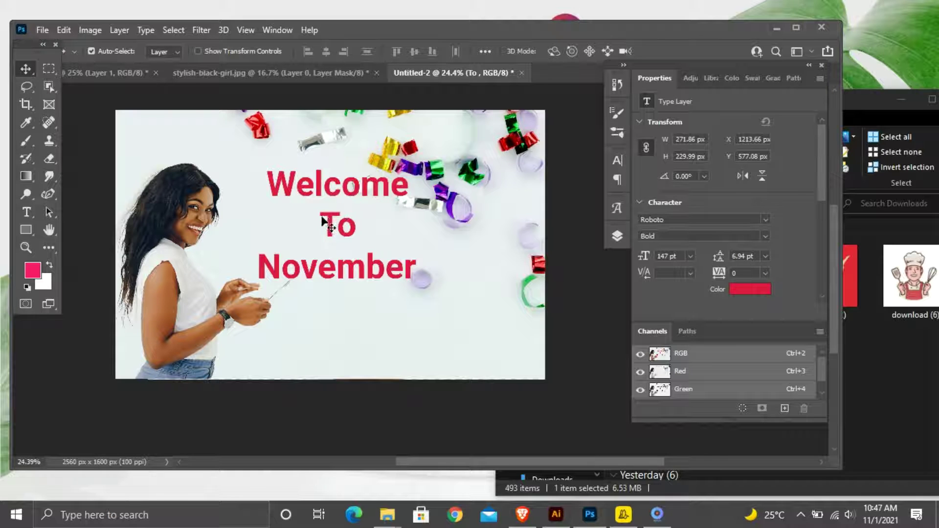
Warp the "To" text with the horizontal Bulge style at a +50% bend
{"action": "double_click", "coordinate": [337, 226]}
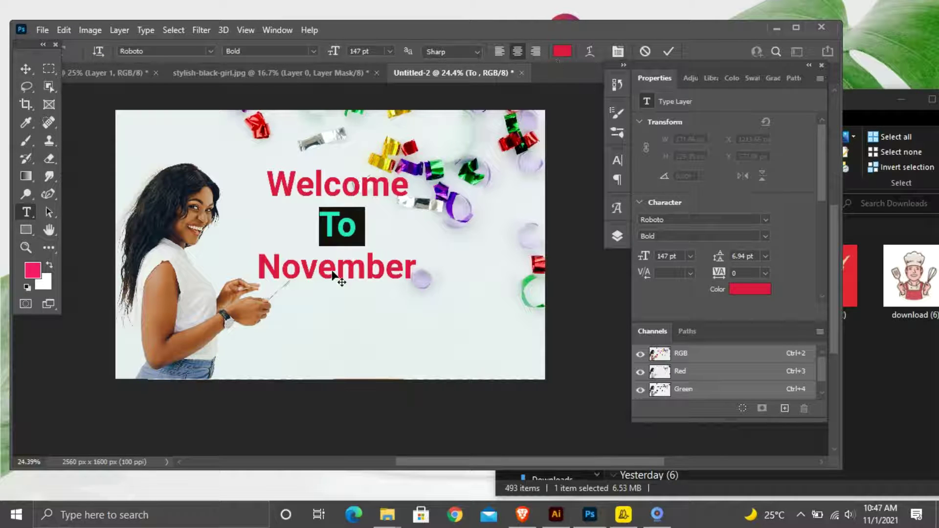
{"action": "left_click", "coordinate": [590, 55]}
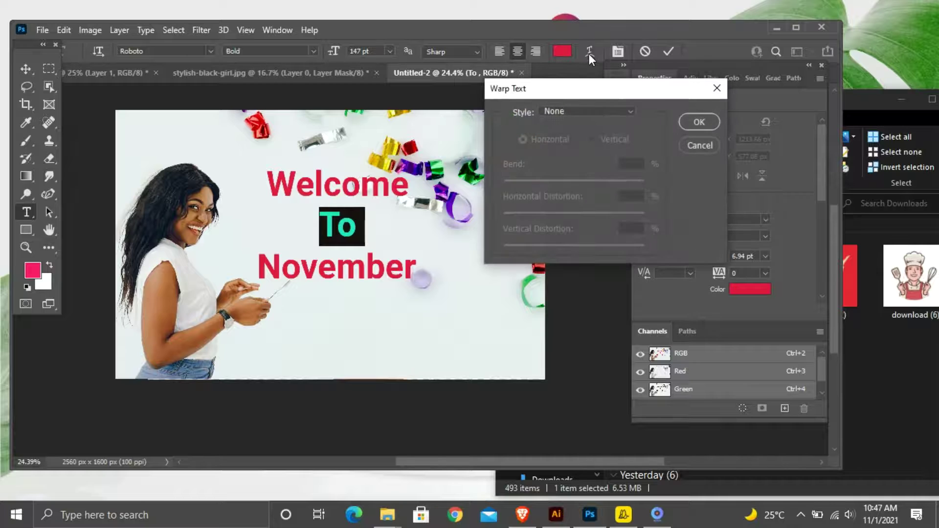
{"action": "left_click", "coordinate": [597, 112]}
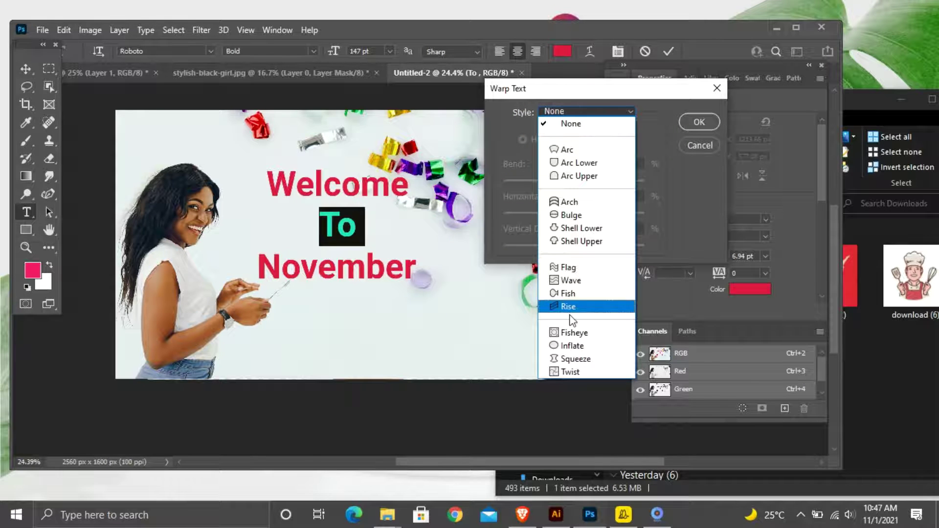
{"action": "left_click", "coordinate": [564, 216]}
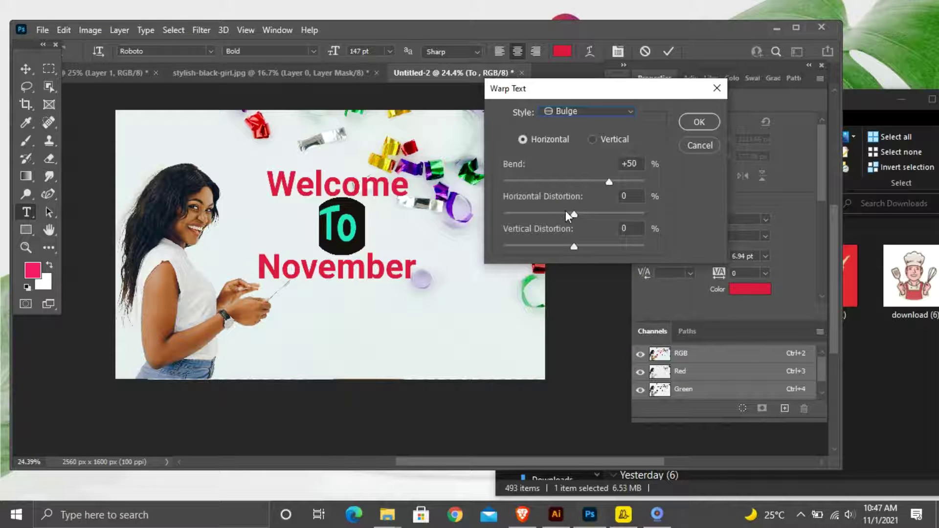
{"action": "left_click", "coordinate": [686, 125]}
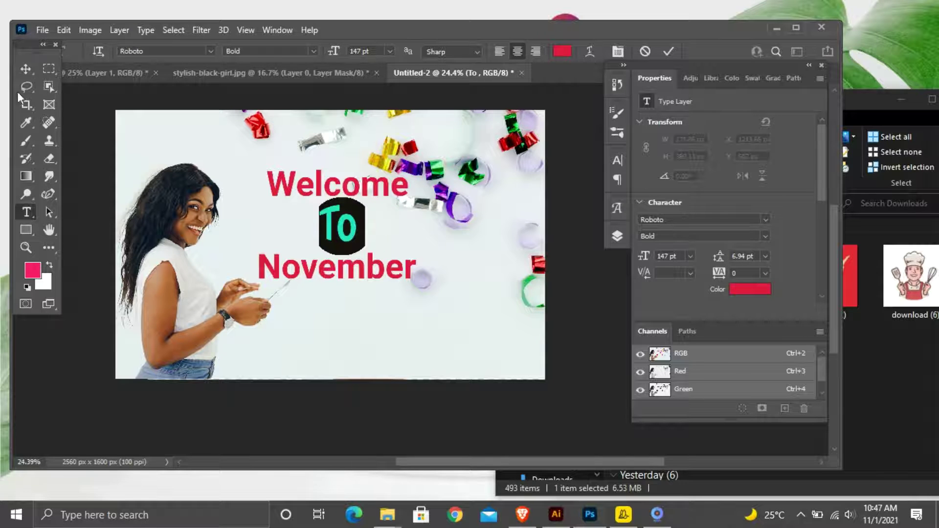
{"action": "left_click", "coordinate": [669, 51]}
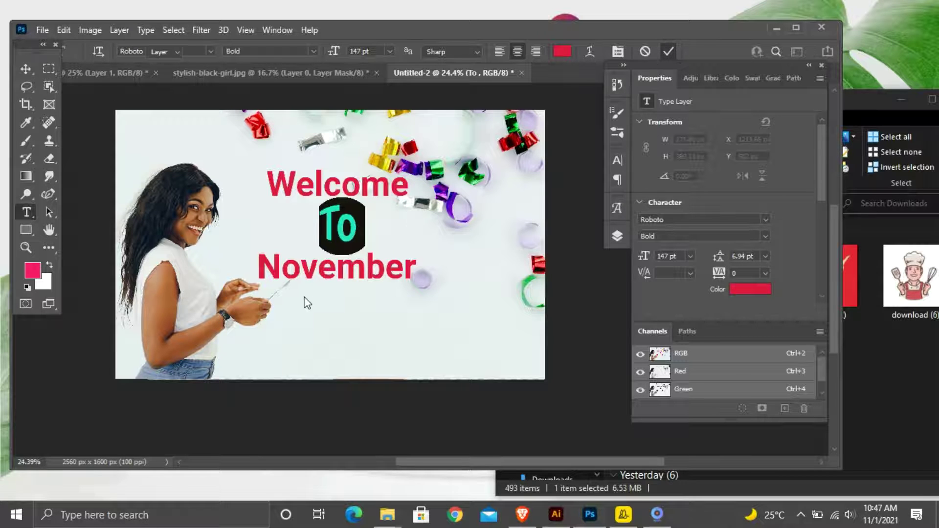
{"action": "key", "text": "v"}
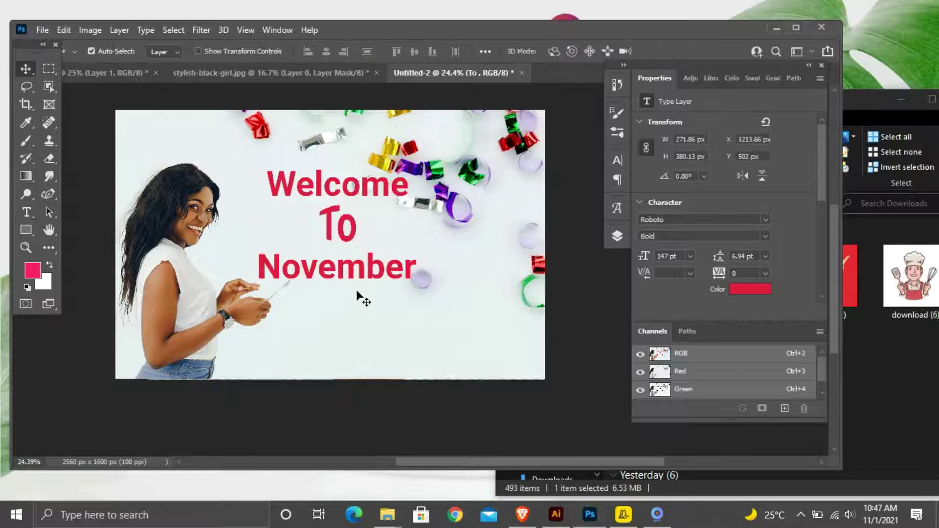
Move "November" slightly right and up, closer to "To", and set its text colour to orange df5a18
{"action": "left_click", "coordinate": [334, 195]}
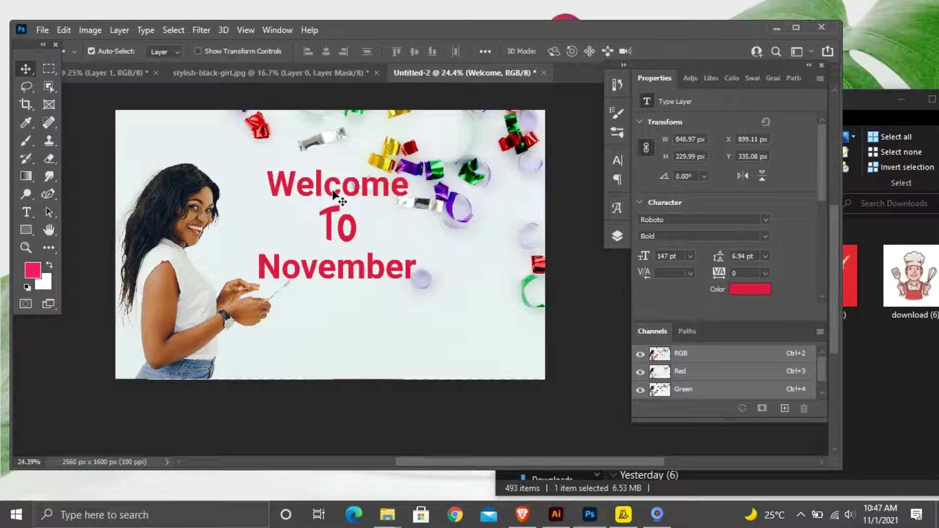
{"action": "left_click_drag", "start_coordinate": [344, 272], "coordinate": [350, 266]}
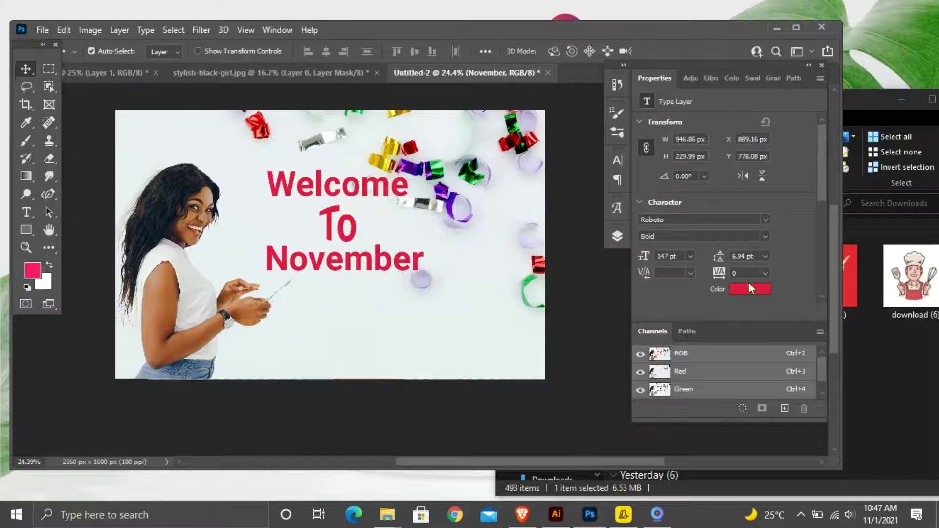
{"action": "left_click", "coordinate": [757, 292]}
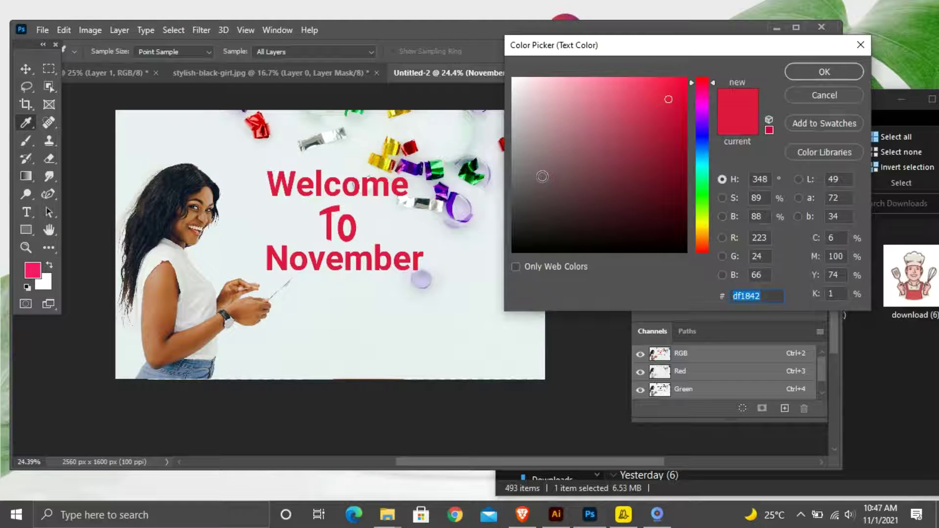
{"action": "left_click", "coordinate": [702, 218]}
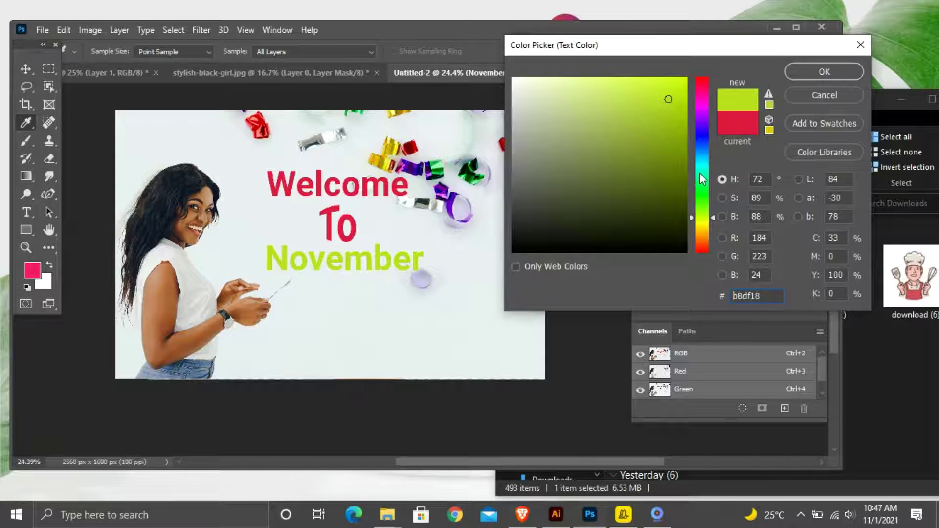
{"action": "left_click", "coordinate": [700, 244]}
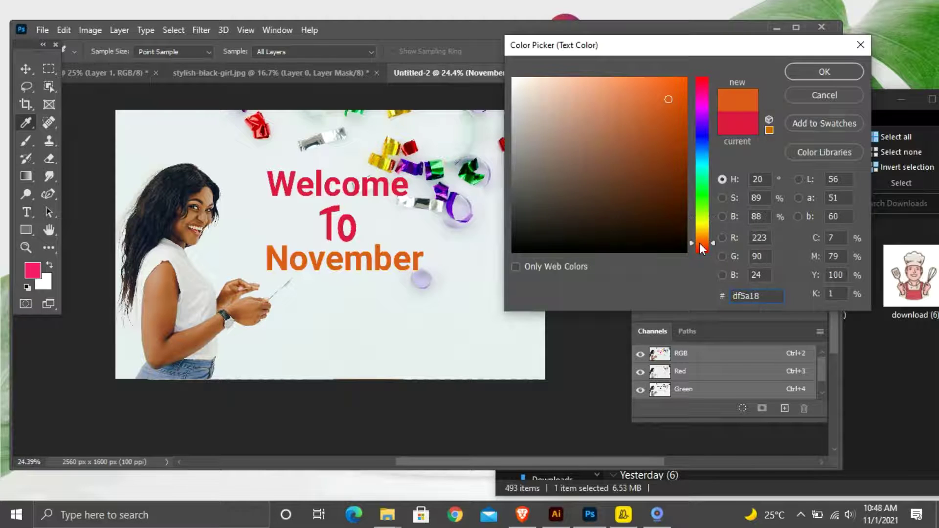
{"action": "left_click", "coordinate": [808, 73]}
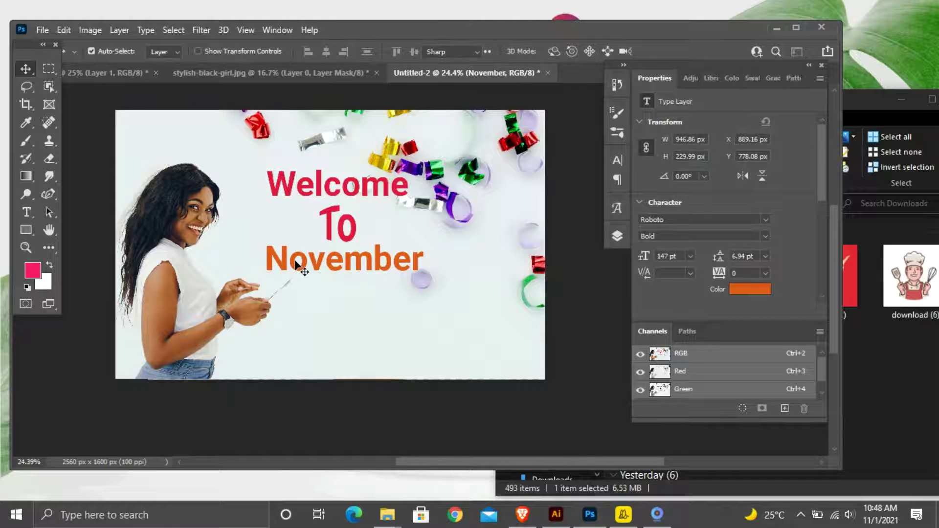
Delete the initial "N" from the orange "November" text so the layer reads "ovember"
{"action": "key", "text": "t"}
{"action": "left_click", "coordinate": [290, 259]}
{"action": "left_click_drag", "start_coordinate": [289, 259], "coordinate": [248, 258]}
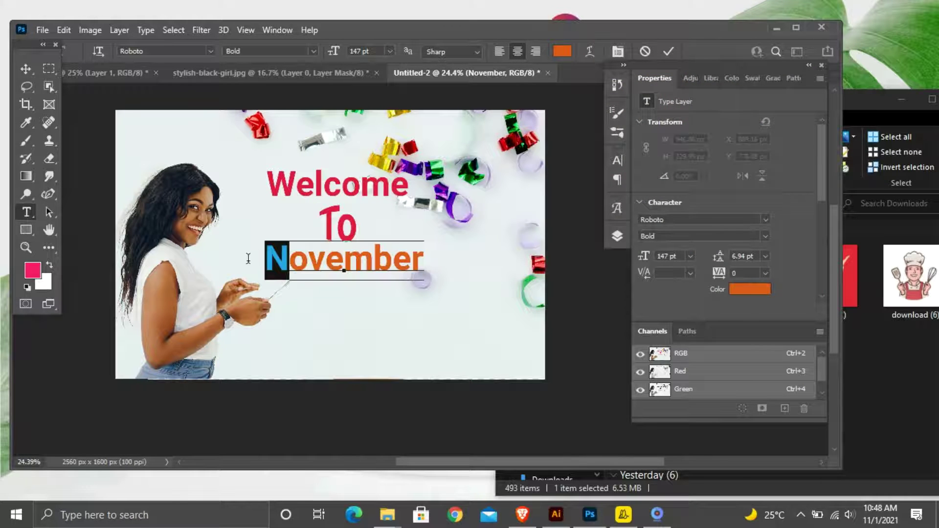
{"action": "key", "text": "BackSpace"}
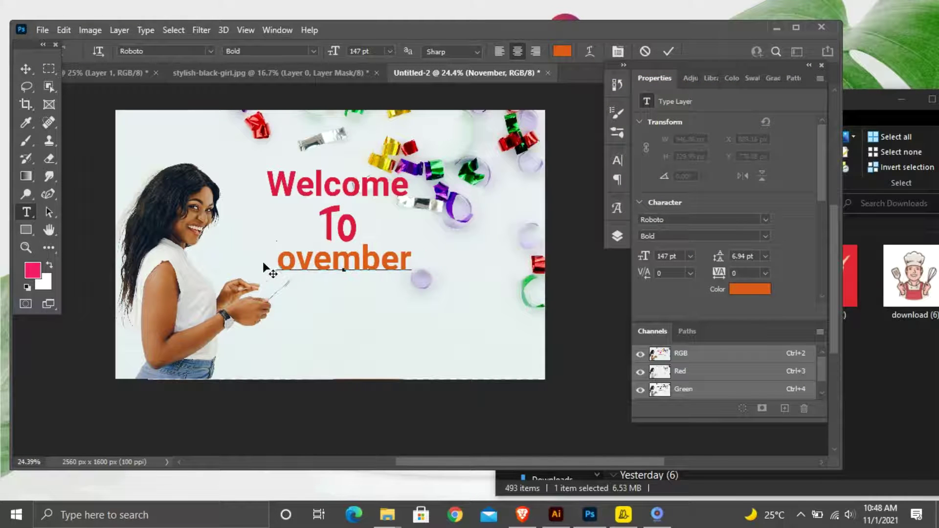
{"action": "left_click", "coordinate": [666, 51]}
{"action": "key", "text": "v"}
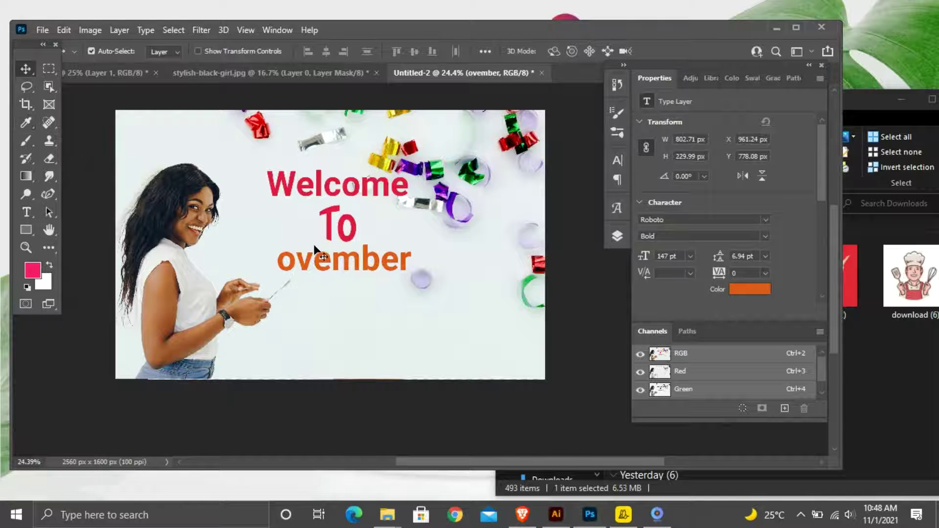
Duplicate the orange "ovember" text just below itself and replace the copy's text with "N"
{"action": "key", "text": "ctrl"}
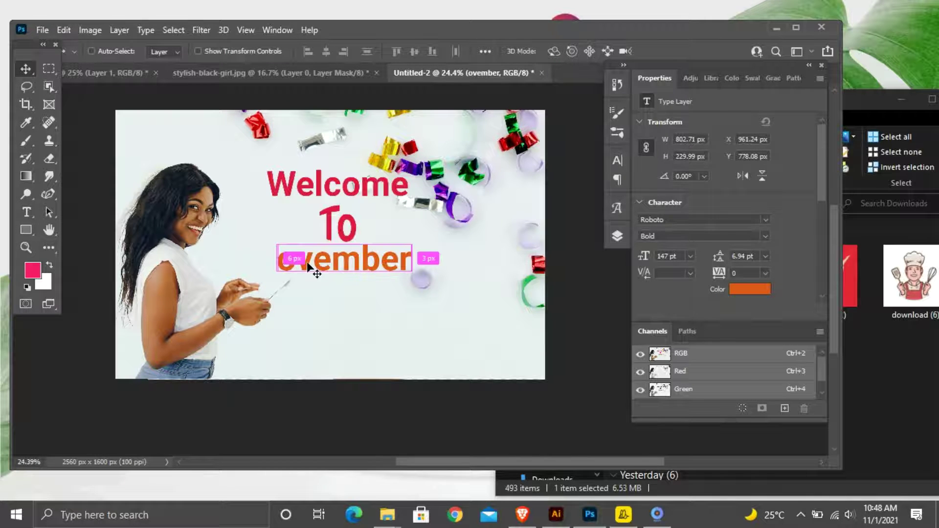
{"action": "left_click_drag", "start_coordinate": [353, 267], "coordinate": [346, 305]}
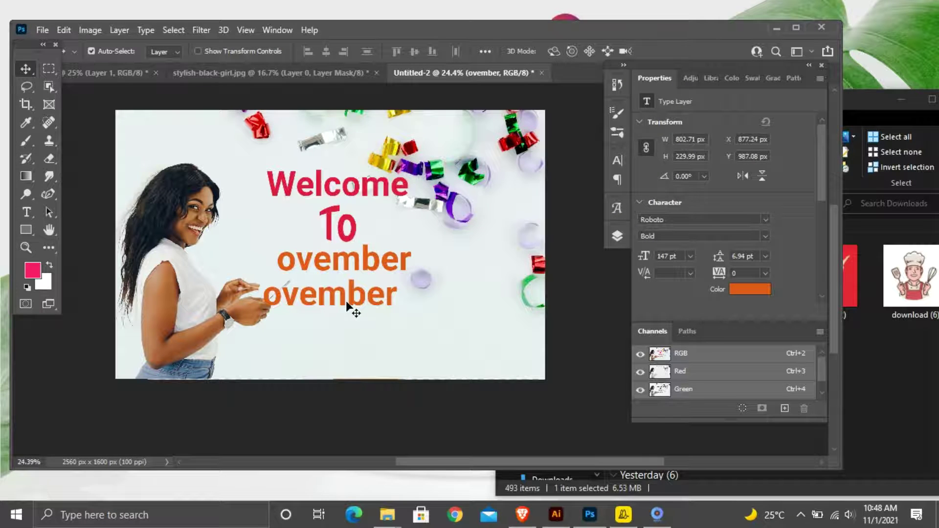
{"action": "double_click", "coordinate": [352, 298]}
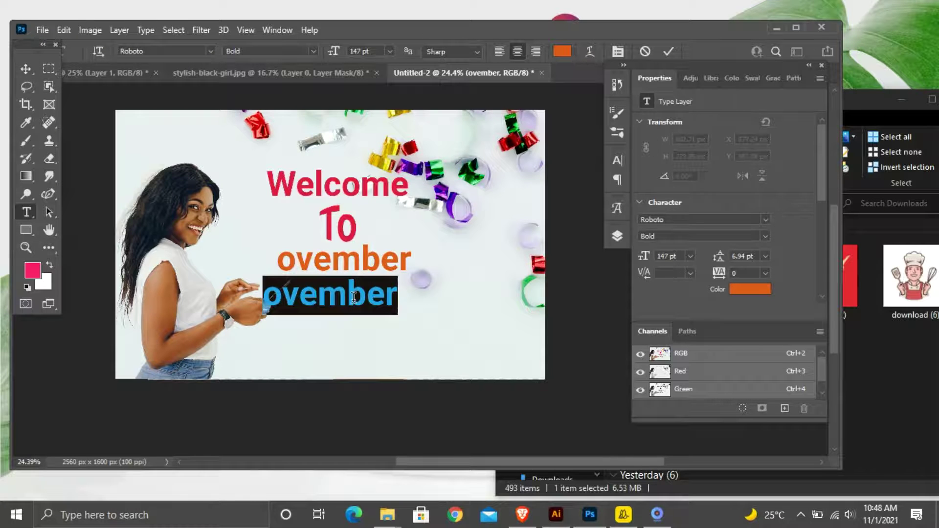
{"action": "key", "text": "BackSpace"}
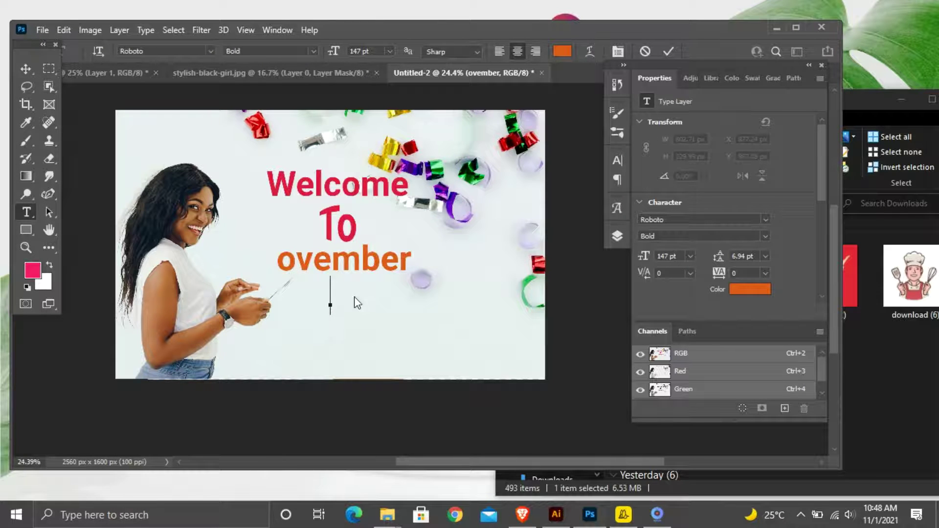
{"action": "type", "text": "N"}
{"action": "left_click", "coordinate": [667, 51]}
{"action": "key", "text": "v"}
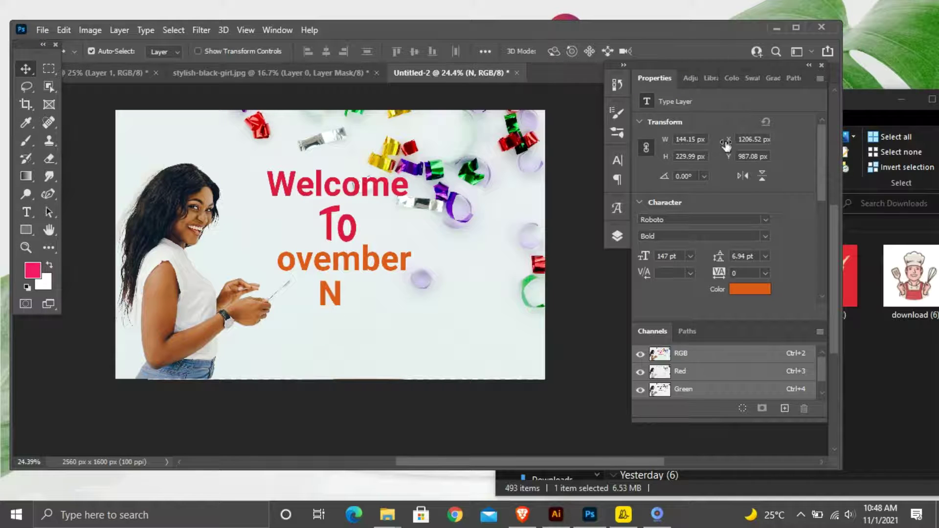
Flip the "N" horizontally and align it in front of "ovember" so the line reads as "November"
{"action": "left_click", "coordinate": [742, 176]}
{"action": "left_click_drag", "start_coordinate": [326, 300], "coordinate": [258, 266]}
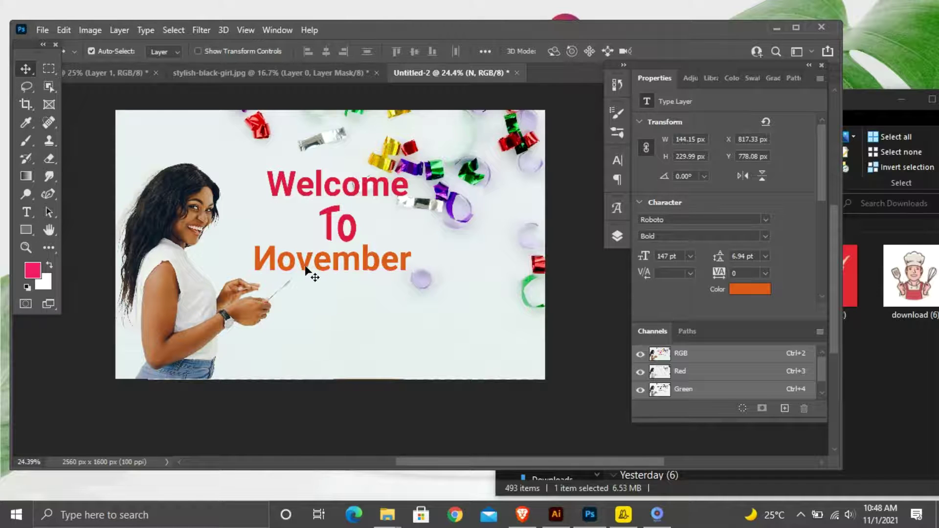
{"action": "left_click_drag", "start_coordinate": [257, 265], "coordinate": [257, 267]}
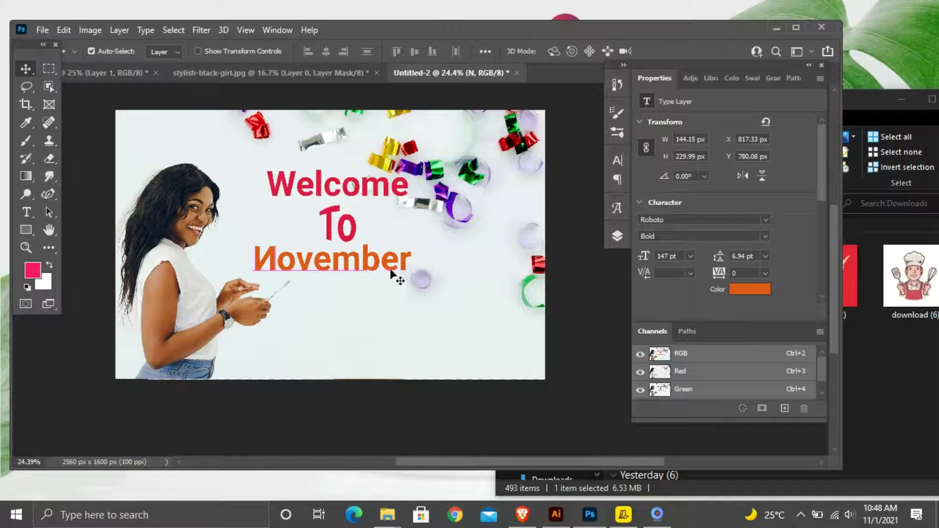
{"action": "left_click_drag", "start_coordinate": [340, 265], "coordinate": [341, 265]}
Set the mirrored "N" text colour to red dc1d09
{"action": "left_click", "coordinate": [273, 265]}
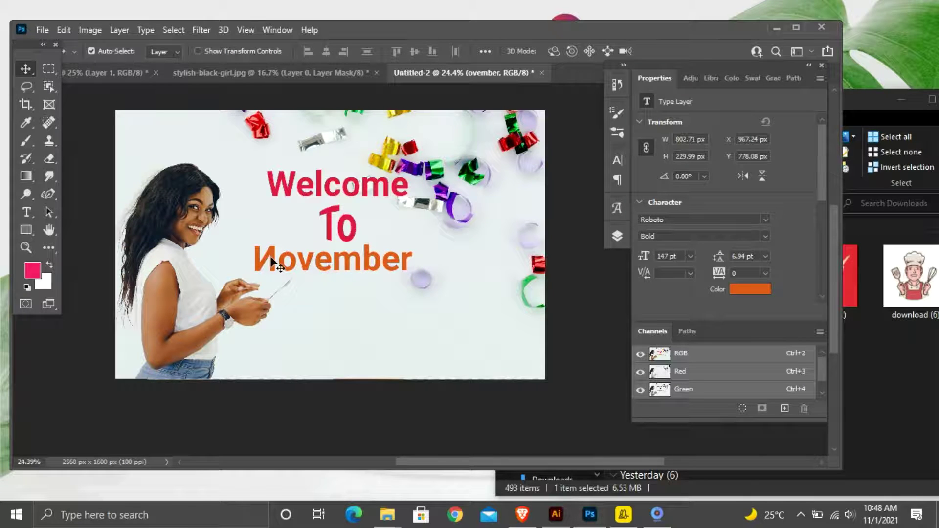
{"action": "left_click", "coordinate": [272, 264]}
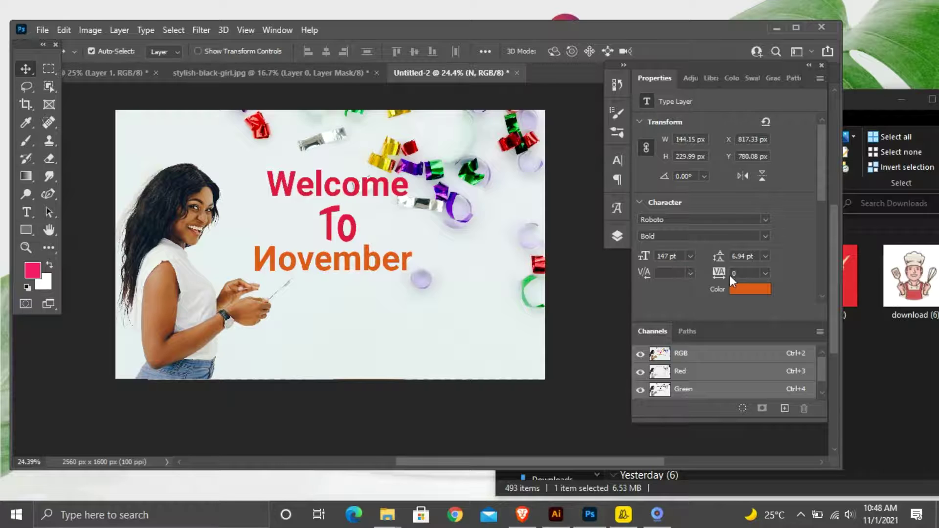
{"action": "left_click", "coordinate": [735, 290]}
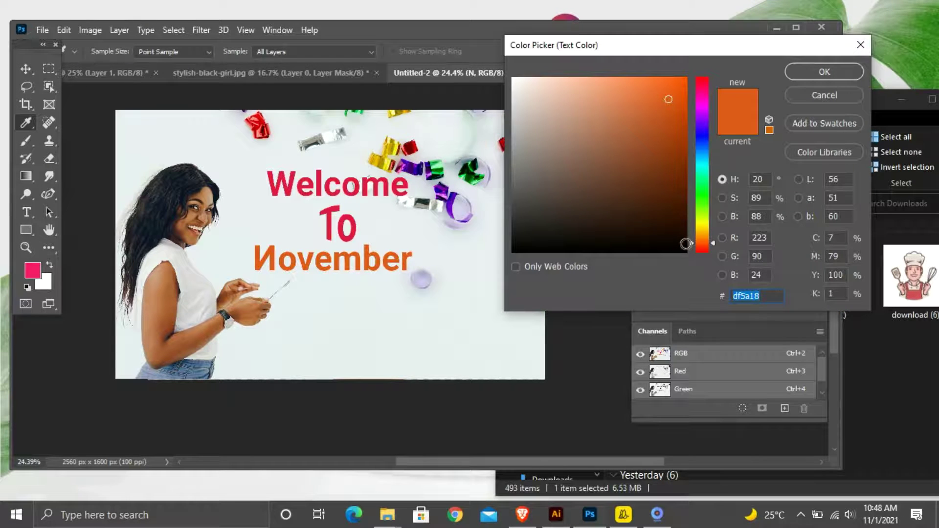
{"action": "left_click", "coordinate": [700, 250]}
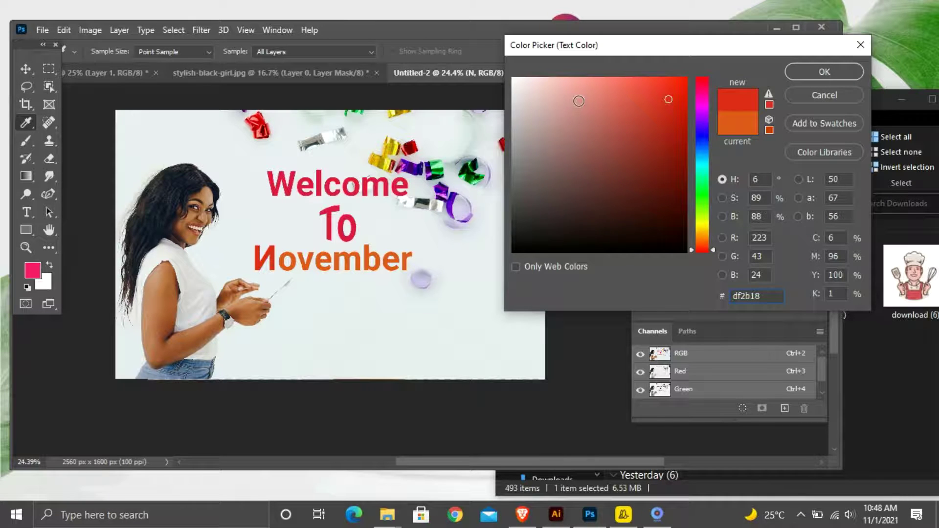
{"action": "left_click", "coordinate": [675, 87]}
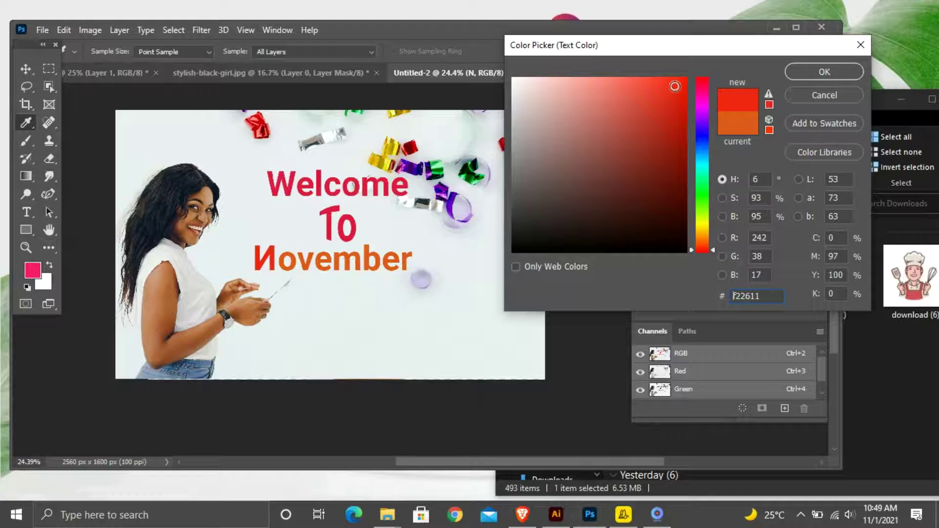
{"action": "mouse_move", "coordinate": [675, 87]}
{"action": "left_mouse_down"}
{"action": "mouse_move", "coordinate": [680, 149]}
{"action": "mouse_move", "coordinate": [680, 101]}
{"action": "left_mouse_up"}
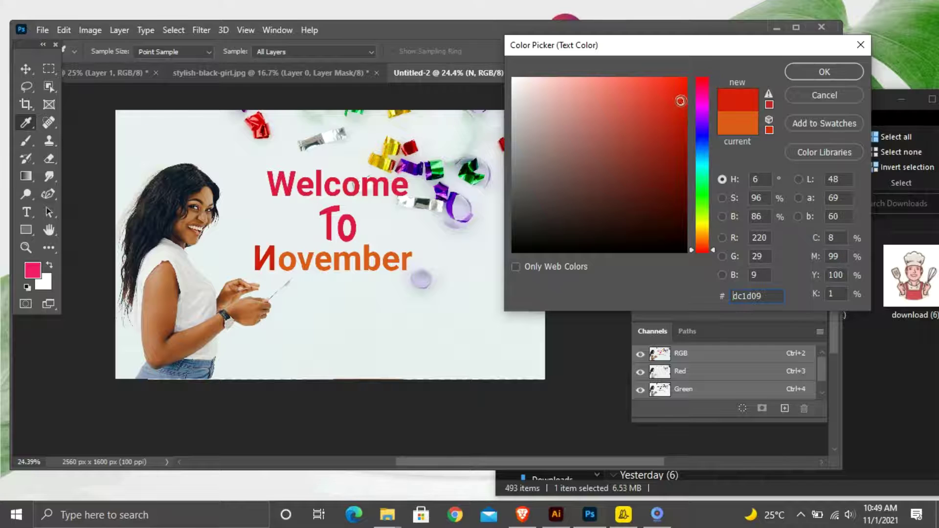
{"action": "left_click", "coordinate": [809, 67]}
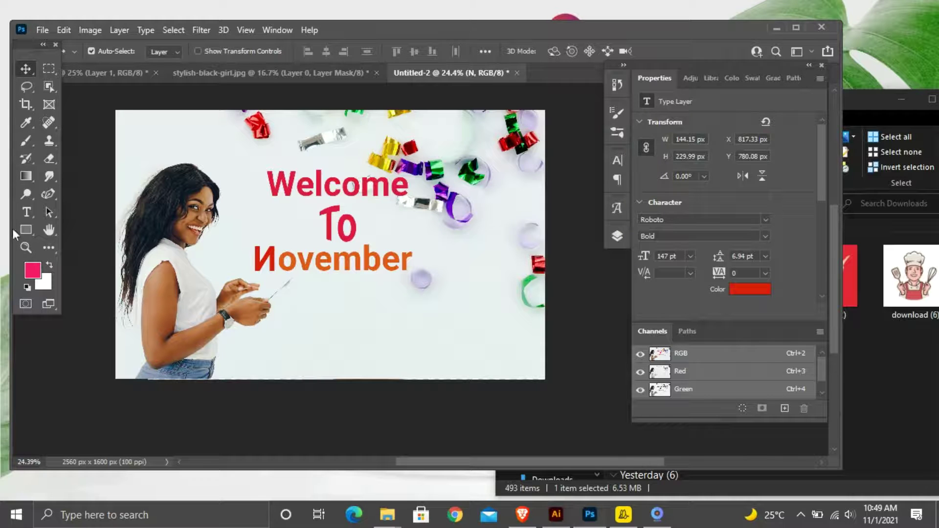
Switch to Illustrator in a maximized window and move the yellow smiley group down and right on the white artboard
{"action": "left_click", "coordinate": [567, 521]}
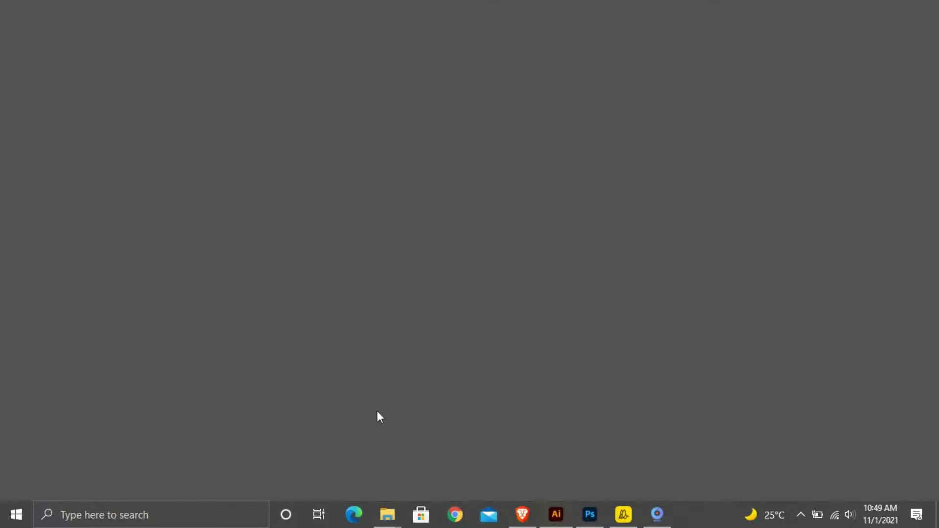
{"action": "left_click", "coordinate": [557, 514]}
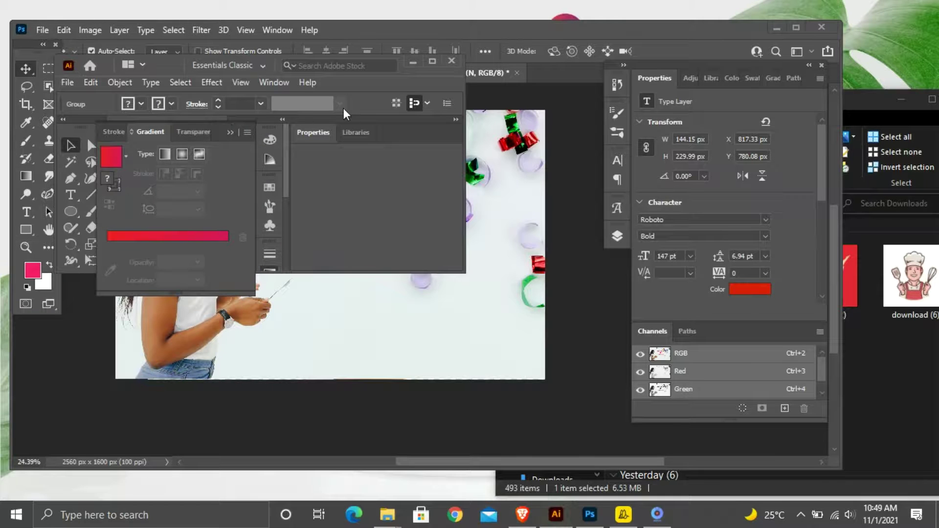
{"action": "left_click", "coordinate": [432, 62]}
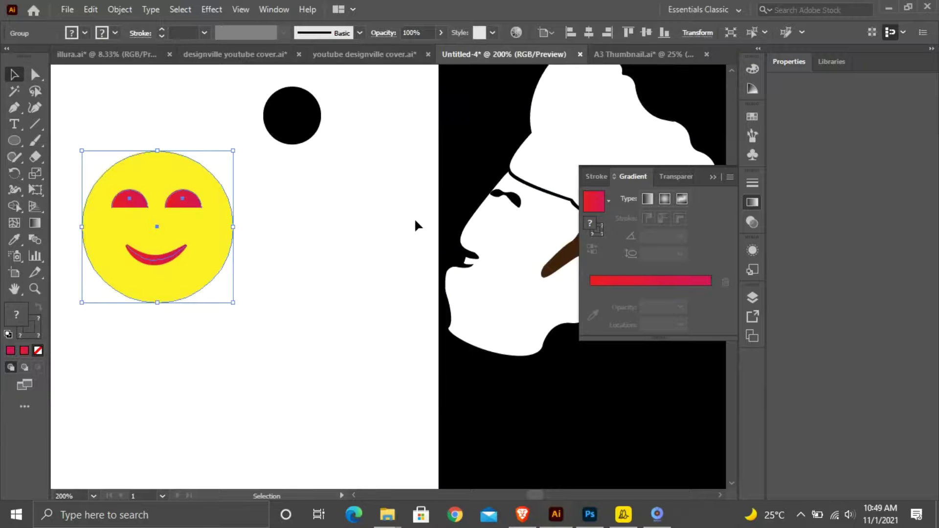
{"action": "scroll", "coordinate": [412, 228], "scroll_direction": "right", "scroll_amount": 2}
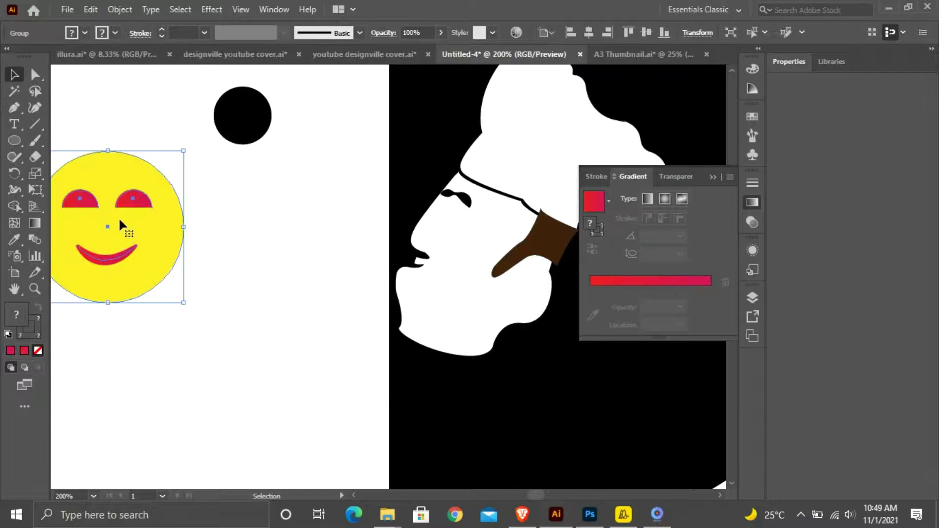
{"action": "left_click_drag", "start_coordinate": [210, 227], "coordinate": [133, 237]}
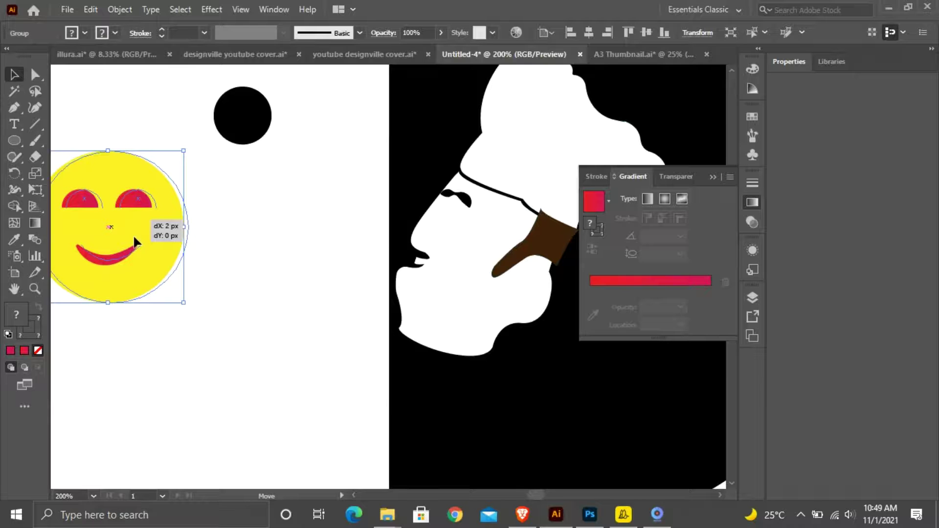
{"action": "left_click", "coordinate": [657, 513]}
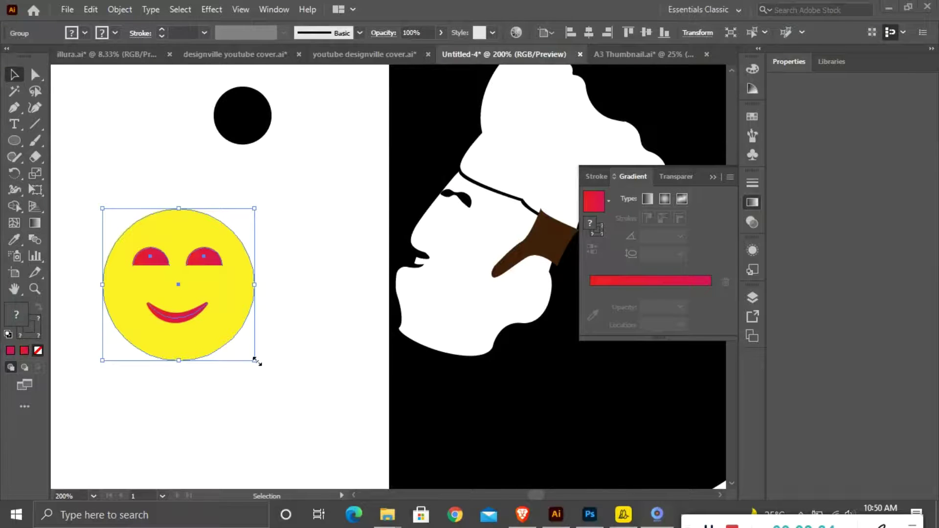
Switch back to Photoshop, try to paste the smiley into the flyer, and undo the paste
{"action": "left_click", "coordinate": [590, 514]}
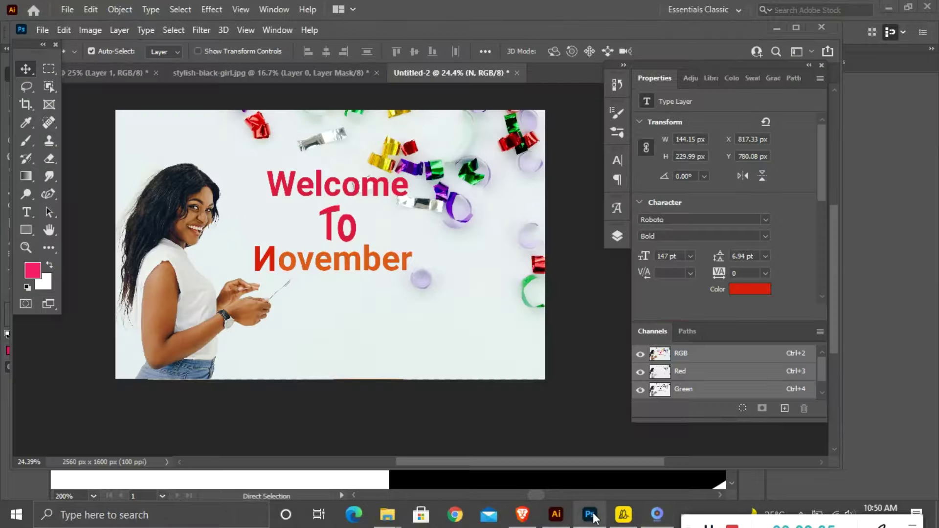
{"action": "left_click_drag", "start_coordinate": [419, 329], "coordinate": [425, 315]}
{"action": "key", "text": "ctrl"}
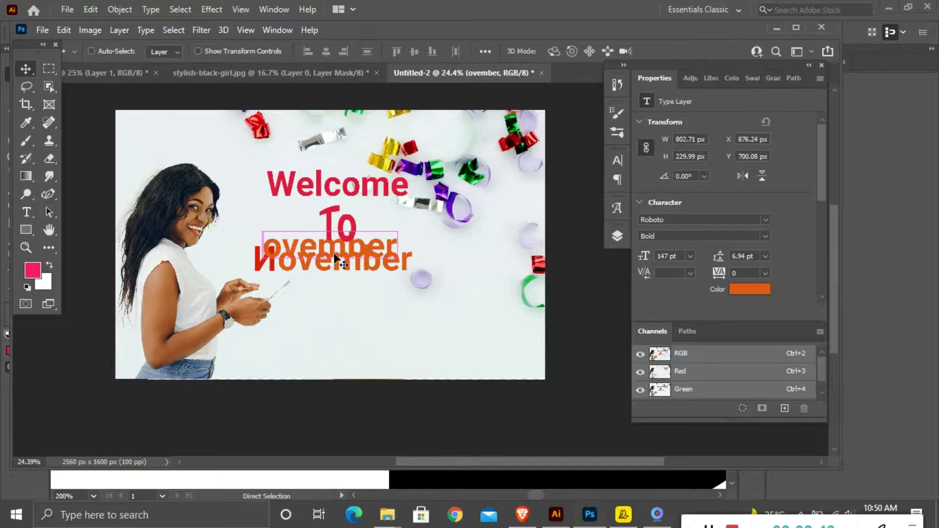
{"action": "key", "text": "ctrl+z"}
{"action": "key", "text": "ctrl+z"}
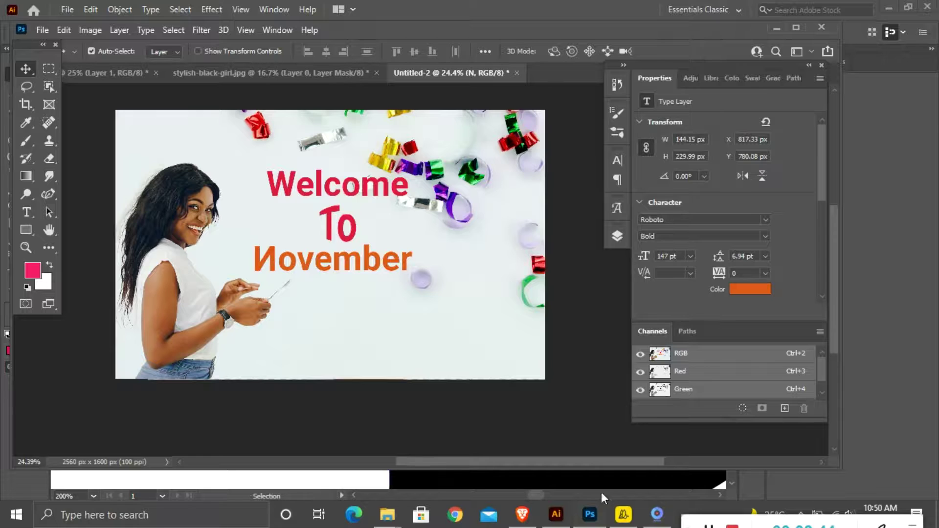
{"action": "key", "text": "ctrl"}
{"action": "key", "text": "ctrl+z"}
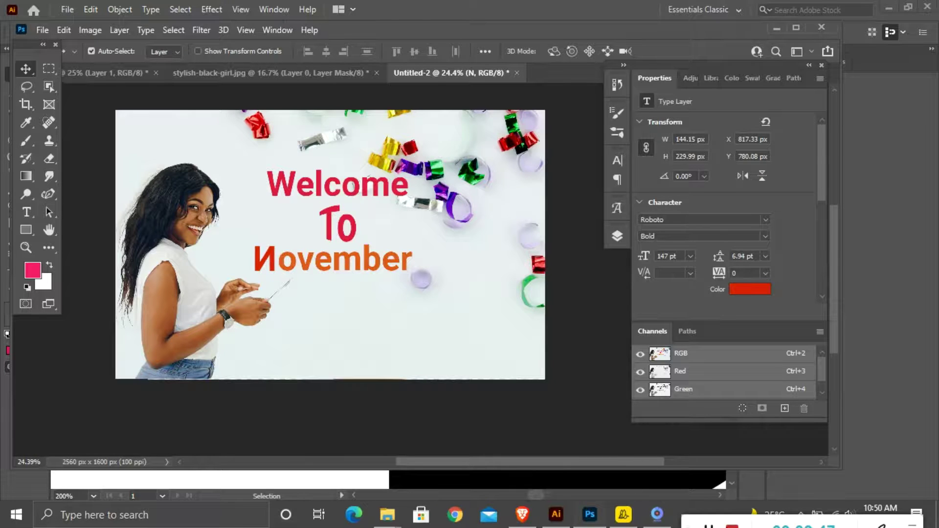
Move the smiley slightly down in Illustrator, and try again to paste it into the Photoshop flyer
{"action": "mouse_move", "coordinate": [556, 518]}
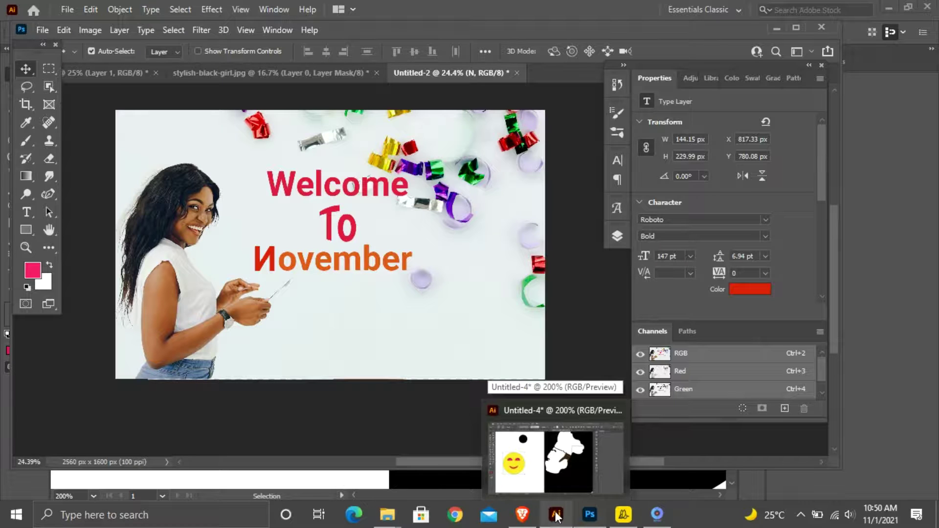
{"action": "left_click", "coordinate": [542, 468]}
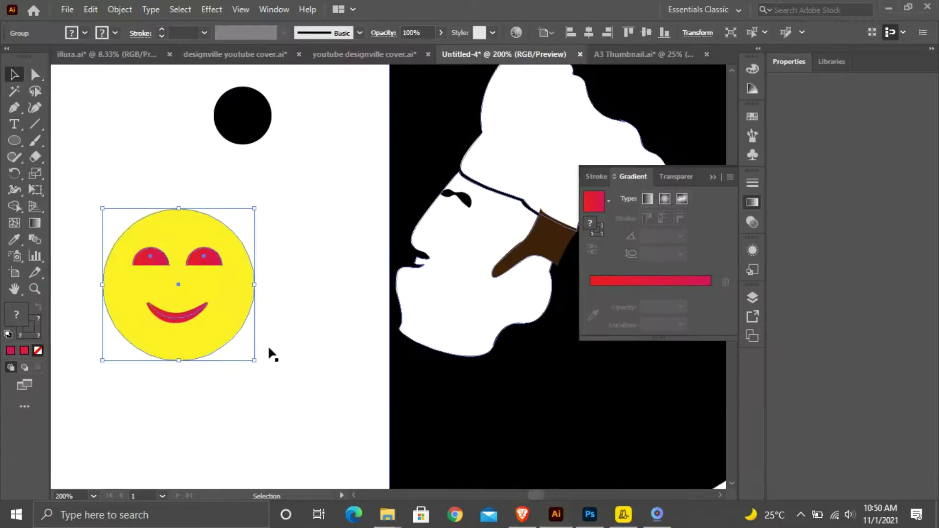
{"action": "mouse_move", "coordinate": [235, 292]}
{"action": "left_mouse_down"}
{"action": "mouse_move", "coordinate": [231, 325]}
{"action": "mouse_move", "coordinate": [233, 305]}
{"action": "left_mouse_up"}
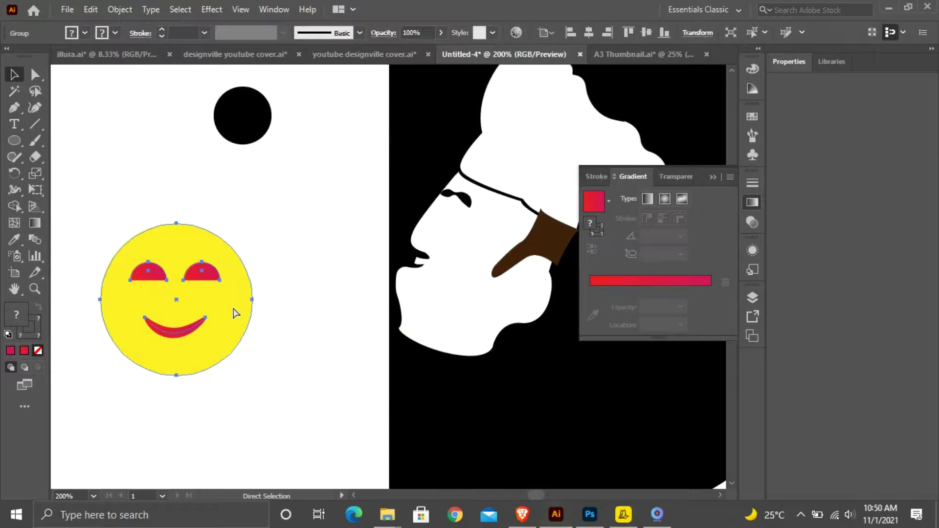
{"action": "left_click", "coordinate": [592, 518]}
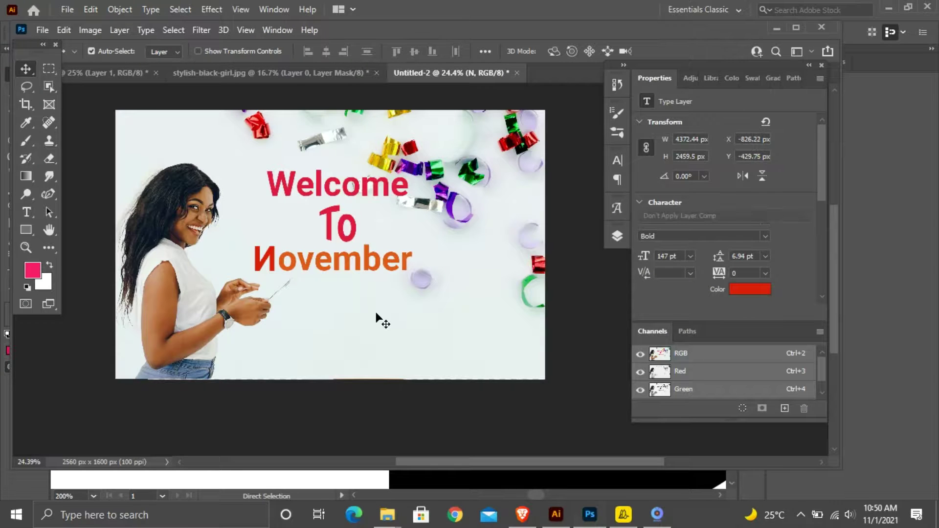
{"action": "key", "text": "ctrl+v"}
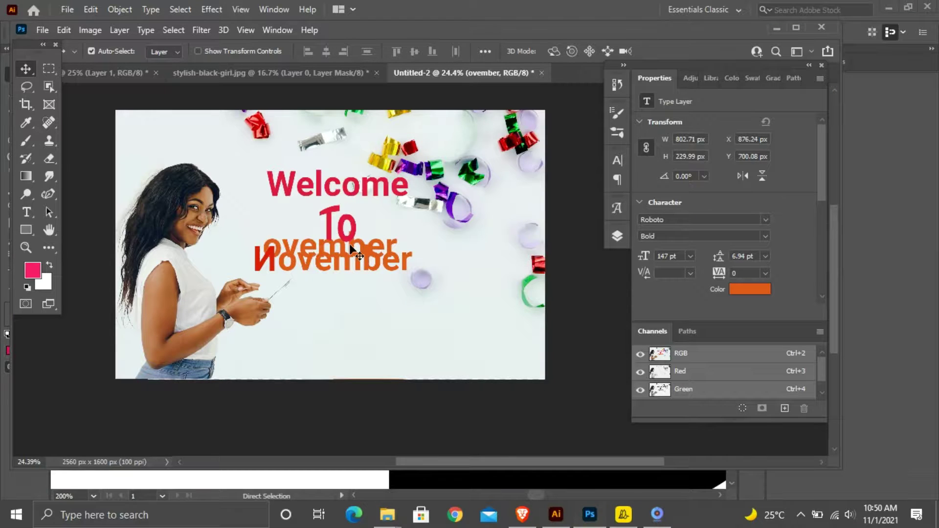
Restore the original "ovember" beside the red "N" and delete the stray pasted "ovember" copy
{"action": "left_click_drag", "start_coordinate": [353, 248], "coordinate": [447, 334]}
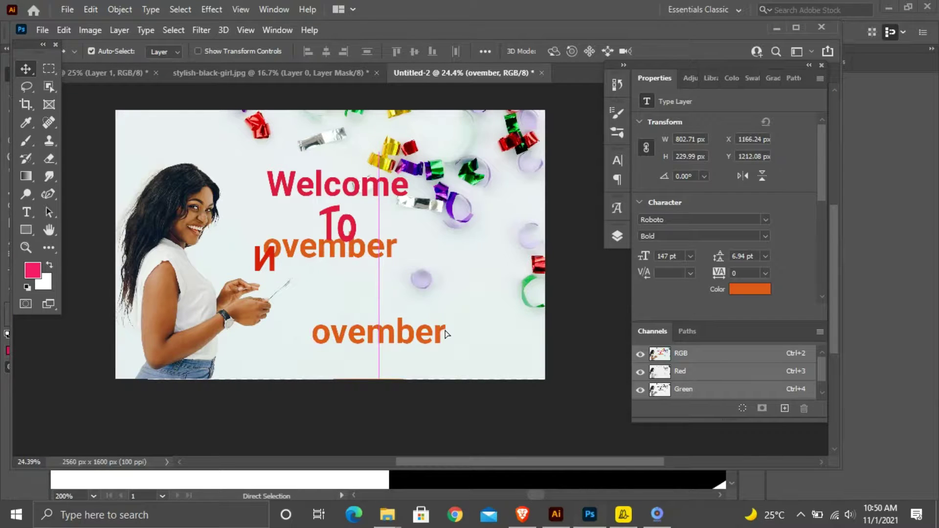
{"action": "key", "text": "ctrl+z"}
{"action": "key", "text": "ctrl+z"}
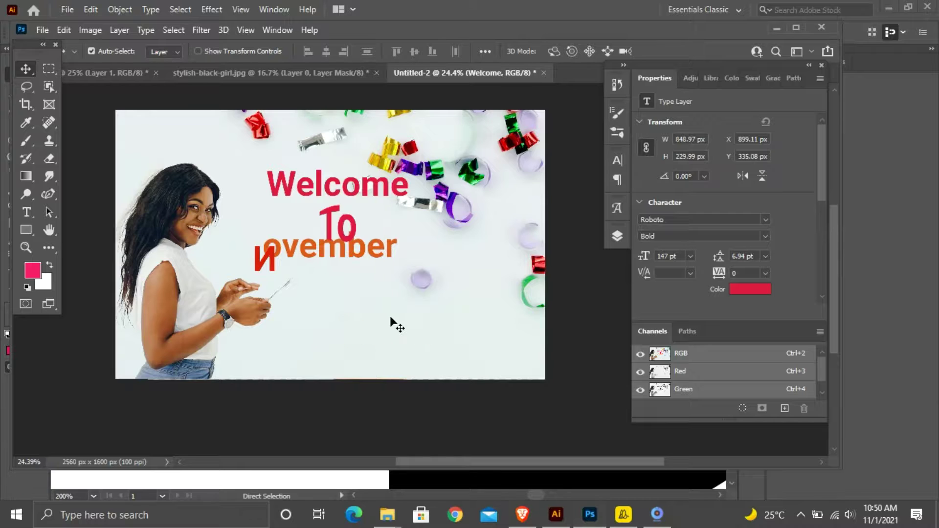
{"action": "key", "text": "ctrl+shift+z"}
{"action": "key", "text": "ctrl+shift+z"}
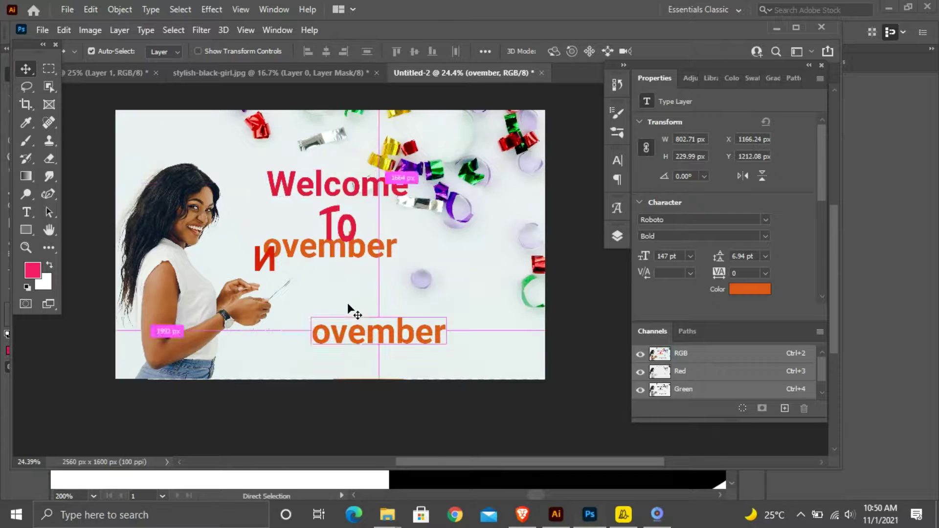
{"action": "left_click_drag", "start_coordinate": [356, 293], "coordinate": [339, 272]}
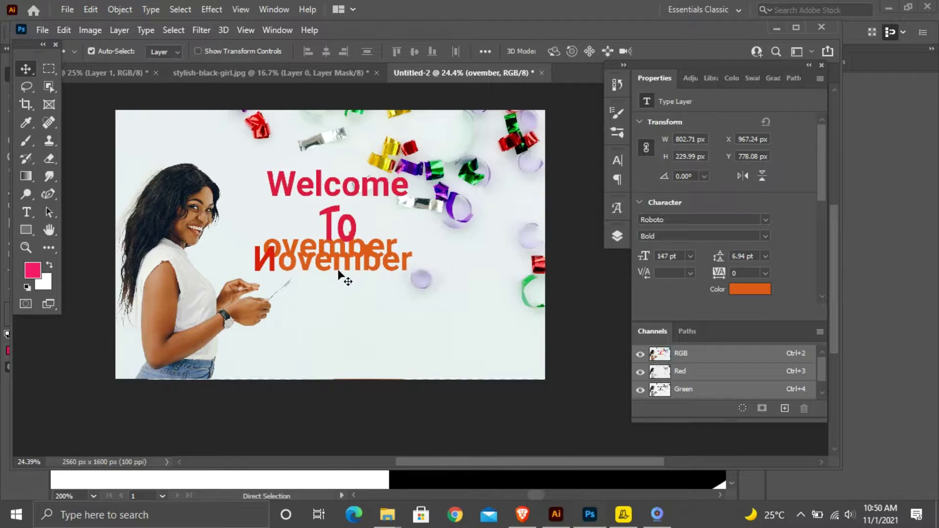
{"action": "left_click_drag", "start_coordinate": [362, 240], "coordinate": [443, 227]}
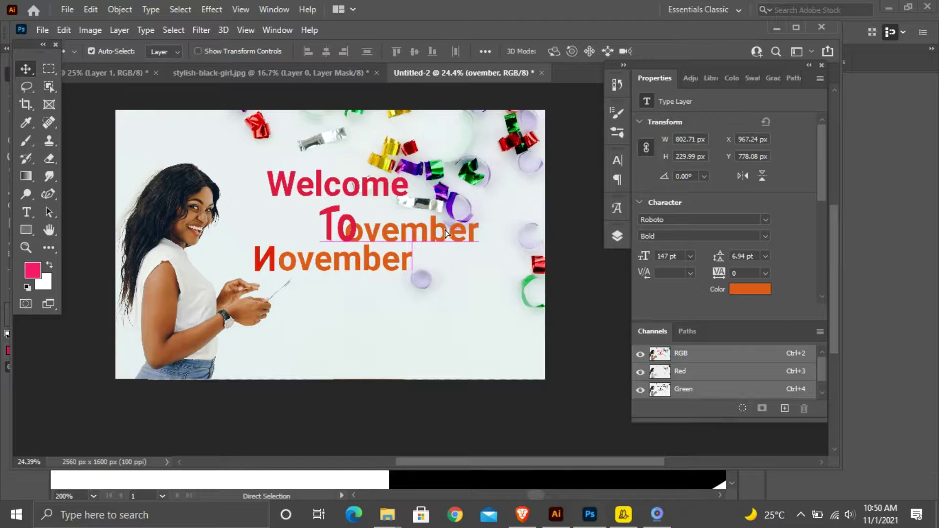
{"action": "key", "text": "Delete"}
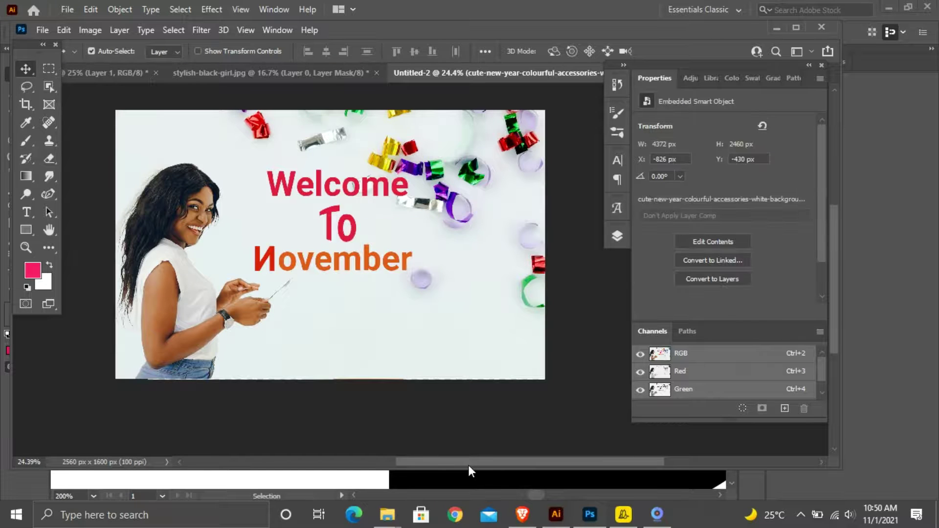
Switch to Illustrator, move the yellow smiley group slightly up on the white artboard, and copy it
{"action": "key", "text": "alt+Tab"}
{"action": "left_click_drag", "start_coordinate": [195, 284], "coordinate": [195, 254]}
{"action": "right_click", "coordinate": [195, 253]}
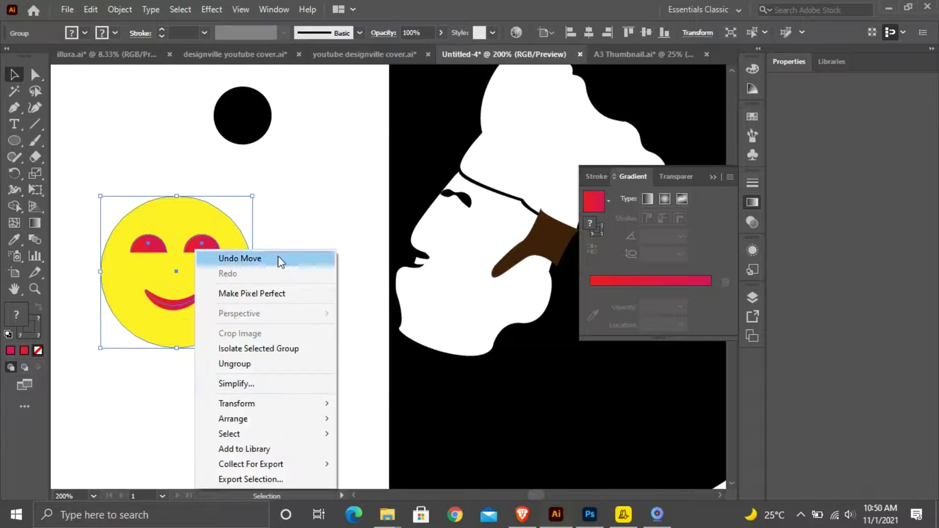
{"action": "left_click", "coordinate": [67, 9]}
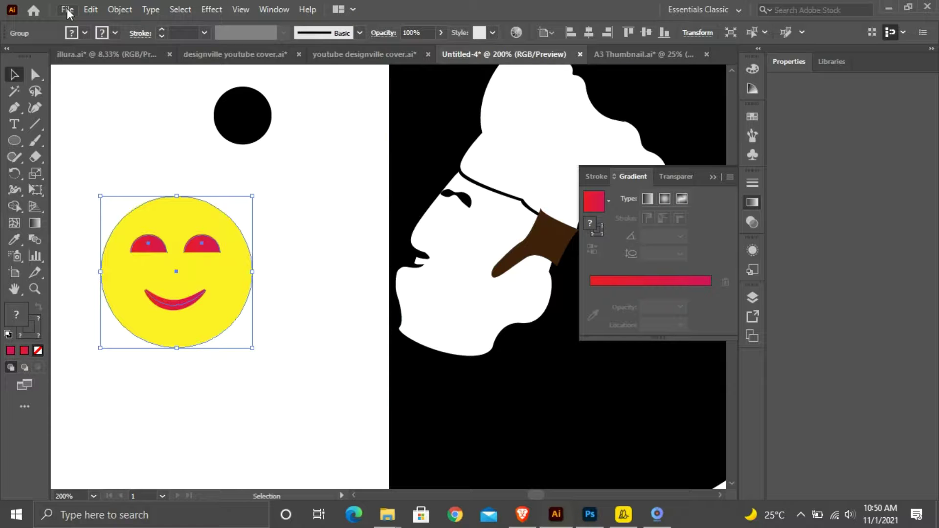
{"action": "left_click", "coordinate": [68, 10]}
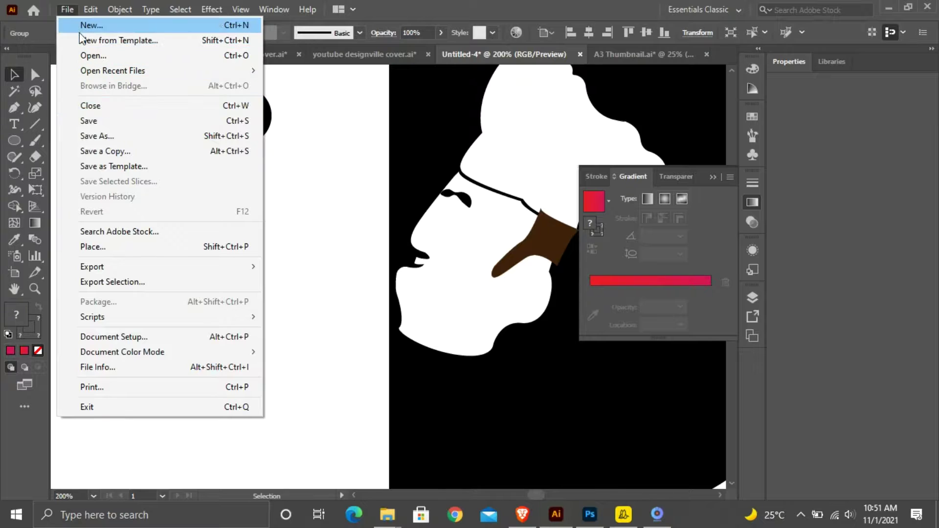
{"action": "left_click", "coordinate": [78, 9]}
{"action": "left_click", "coordinate": [91, 9]}
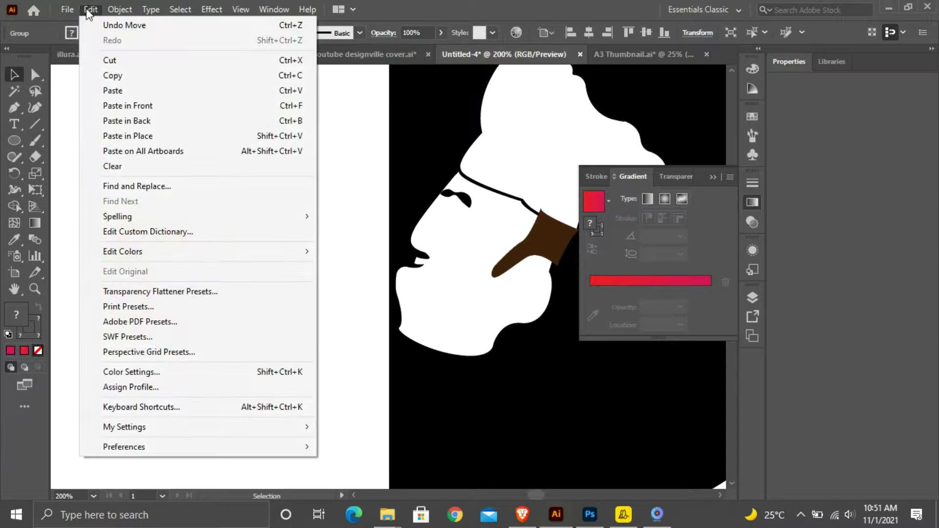
{"action": "left_click", "coordinate": [113, 77]}
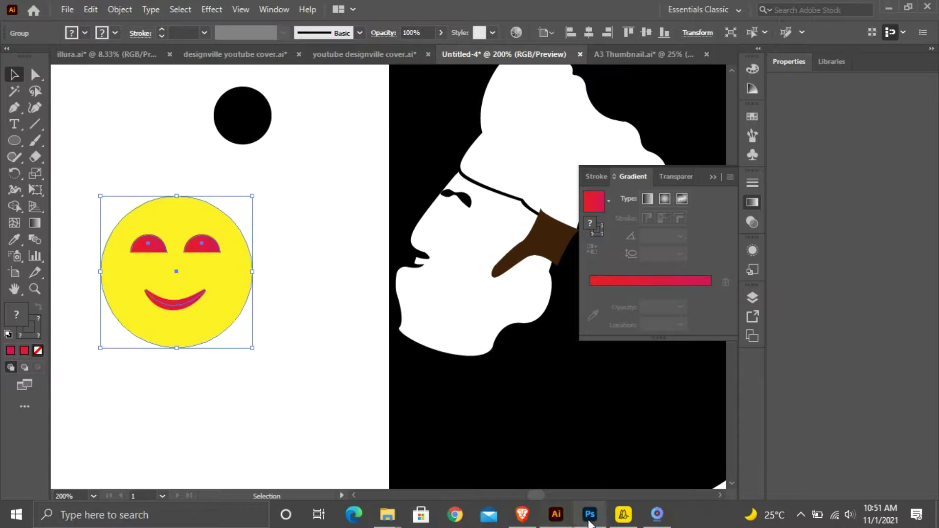
Switch to Photoshop and paste the copied smiley into the Untitled-2 flyer as pixels
{"action": "left_click", "coordinate": [590, 514]}
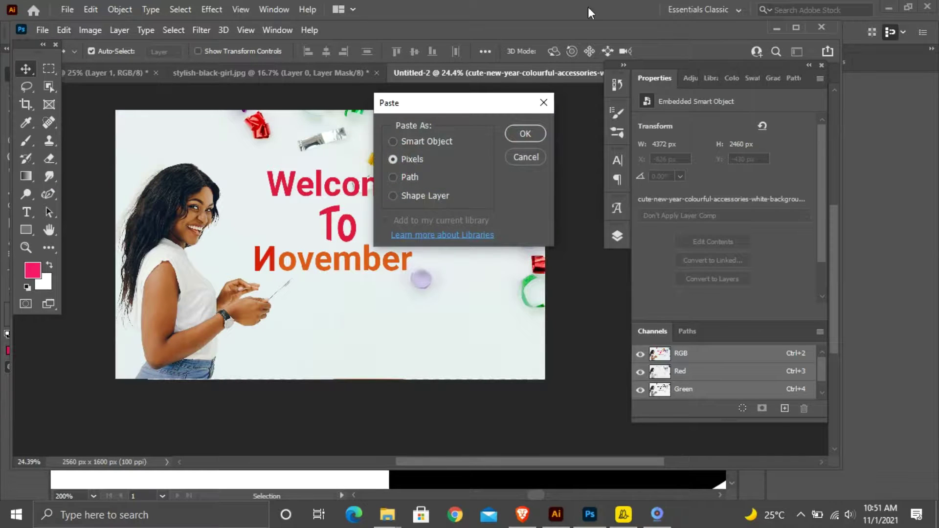
{"action": "left_click", "coordinate": [523, 134]}
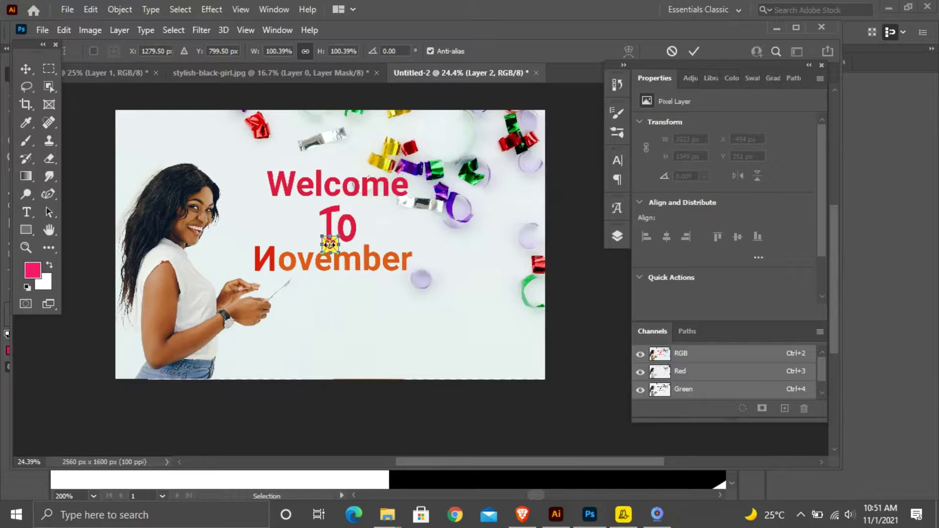
{"action": "left_click_drag", "start_coordinate": [331, 245], "coordinate": [351, 245]}
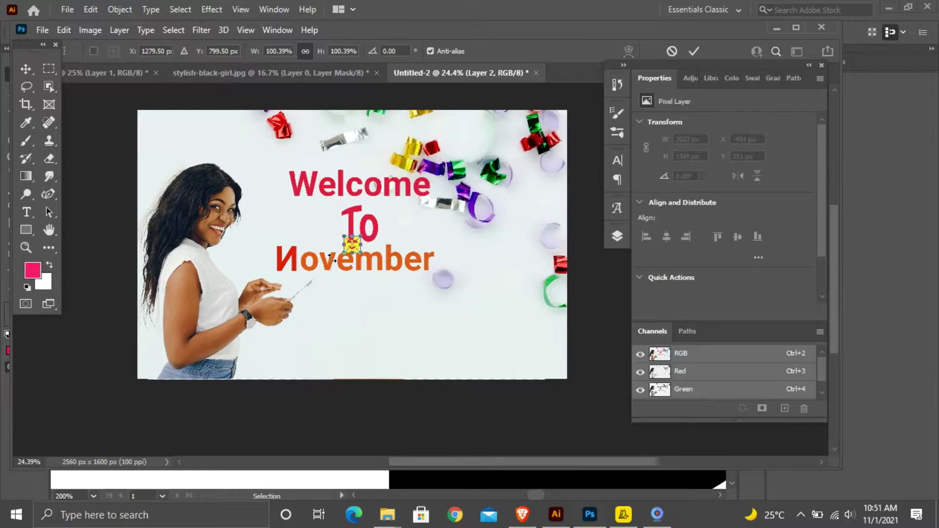
{"action": "scroll", "coordinate": [343, 257], "scroll_direction": "up", "scroll_amount": 2}
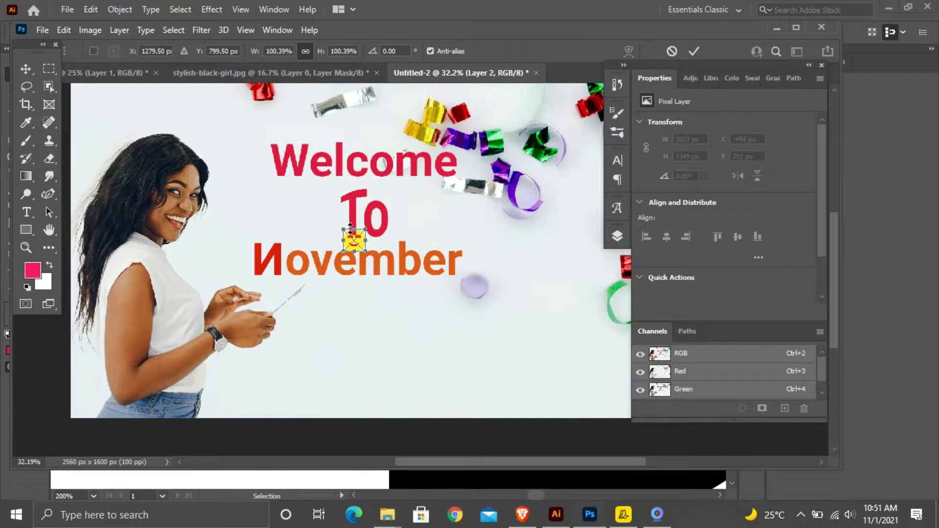
Place the smiley just after the final "r" of "November" and scale it to about 135%
{"action": "left_click_drag", "start_coordinate": [356, 240], "coordinate": [474, 250]}
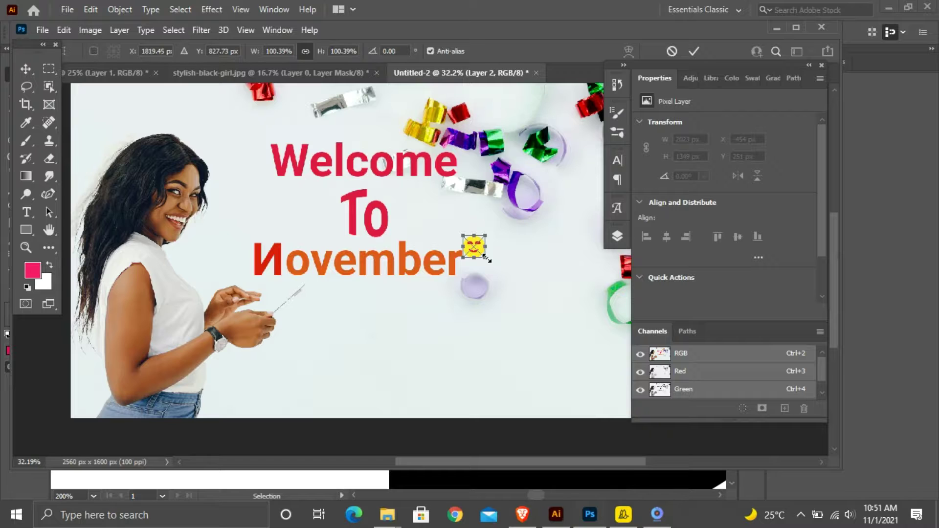
{"action": "left_click_drag", "start_coordinate": [486, 260], "coordinate": [481, 245]}
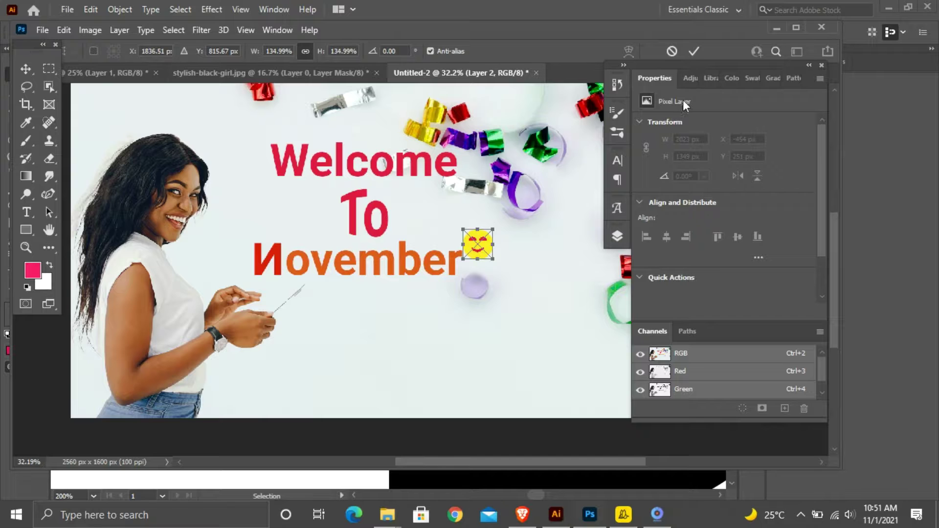
{"action": "left_click", "coordinate": [694, 48]}
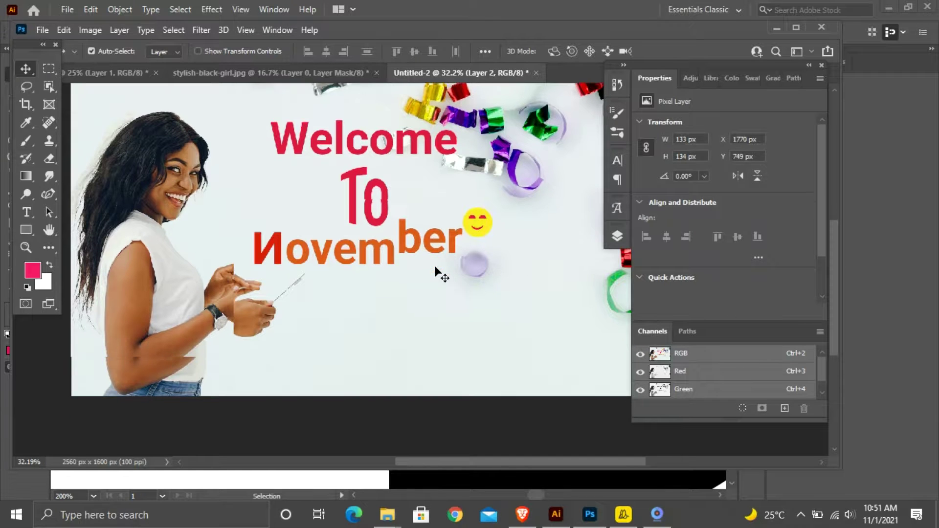
{"action": "key", "text": "ctrl+minus"}
{"action": "key", "text": "ctrl+minus"}
{"action": "key", "text": "ctrl+minus"}
{"action": "scroll", "coordinate": [443, 252], "scroll_direction": "up", "scroll_amount": 2}
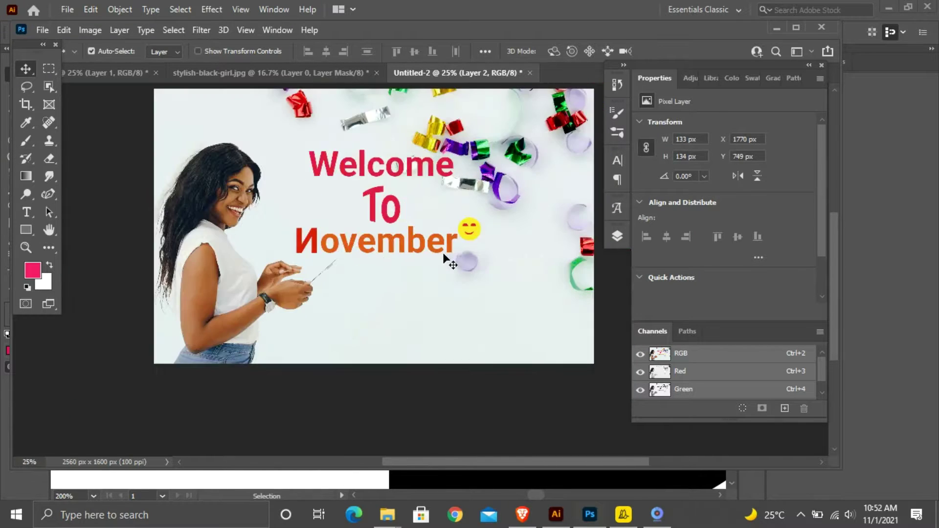
Copy the pink "D" logo layer, Layer 2, from the finished sample flyer document
{"action": "left_click", "coordinate": [105, 74]}
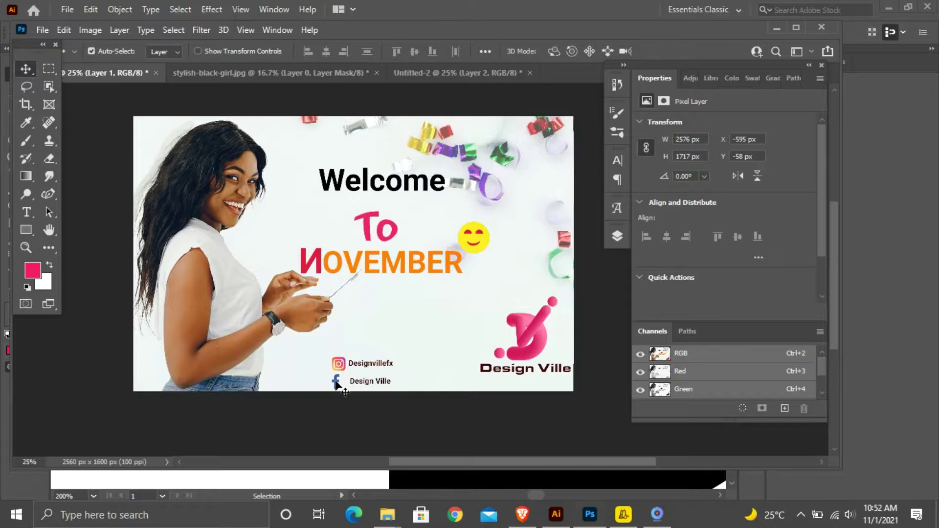
{"action": "left_click", "coordinate": [527, 341]}
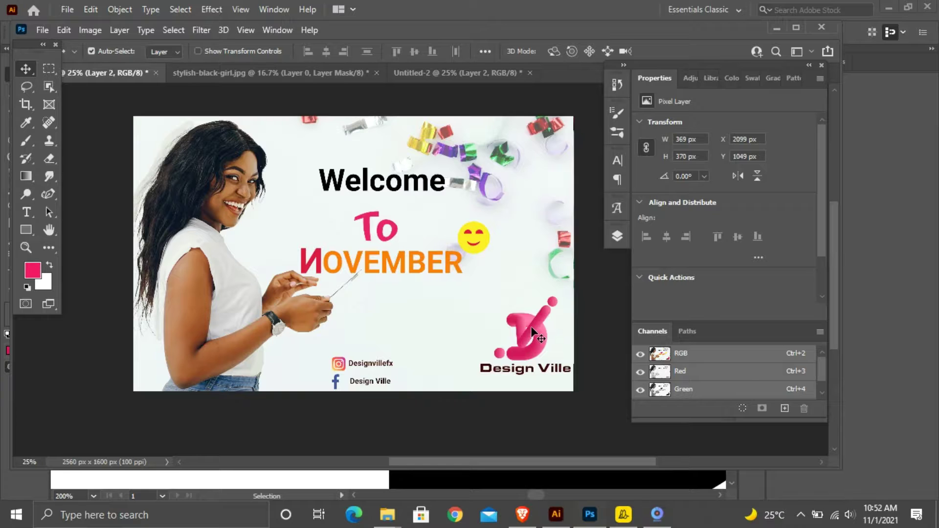
{"action": "left_click", "coordinate": [618, 233]}
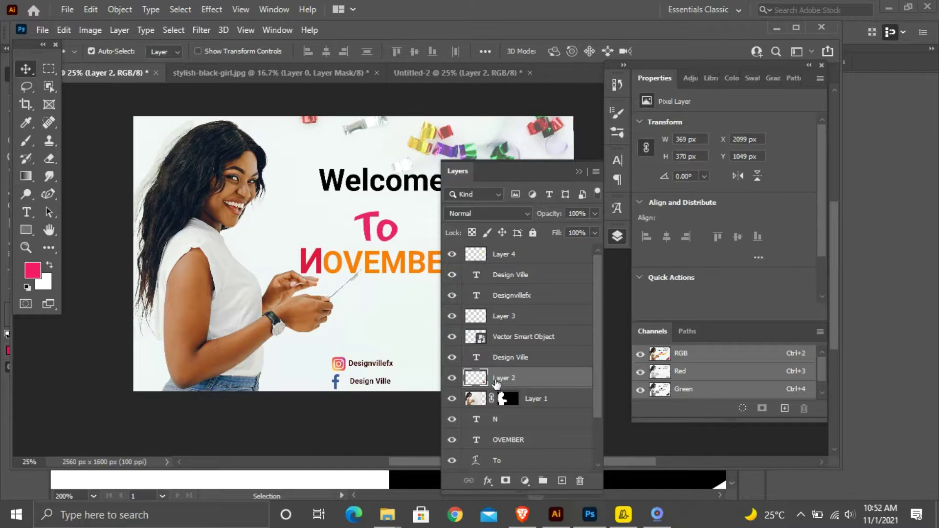
{"action": "key", "text": "ctrl"}
Paste the logo into Untitled-2 above the confetti background layer and move it to the flyer's lower-right area
{"action": "left_click", "coordinate": [485, 73]}
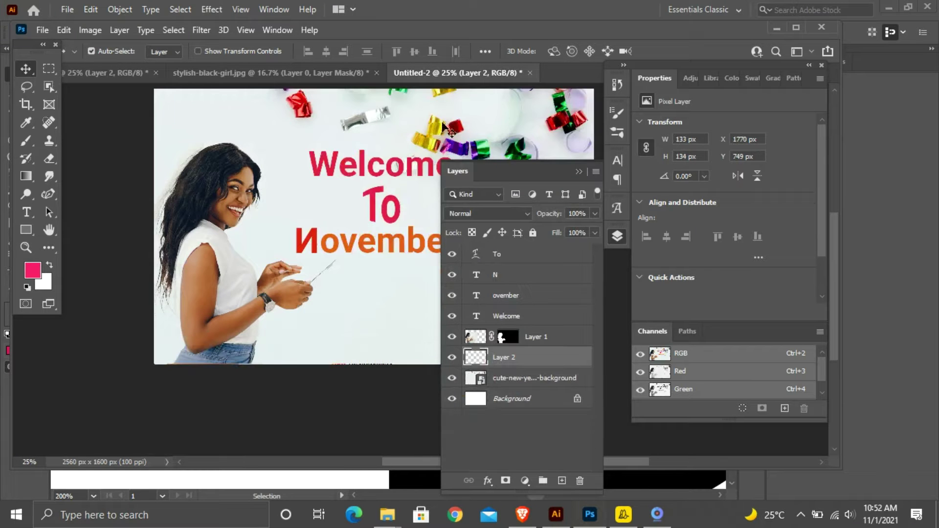
{"action": "left_click", "coordinate": [358, 318]}
{"action": "left_click", "coordinate": [577, 174]}
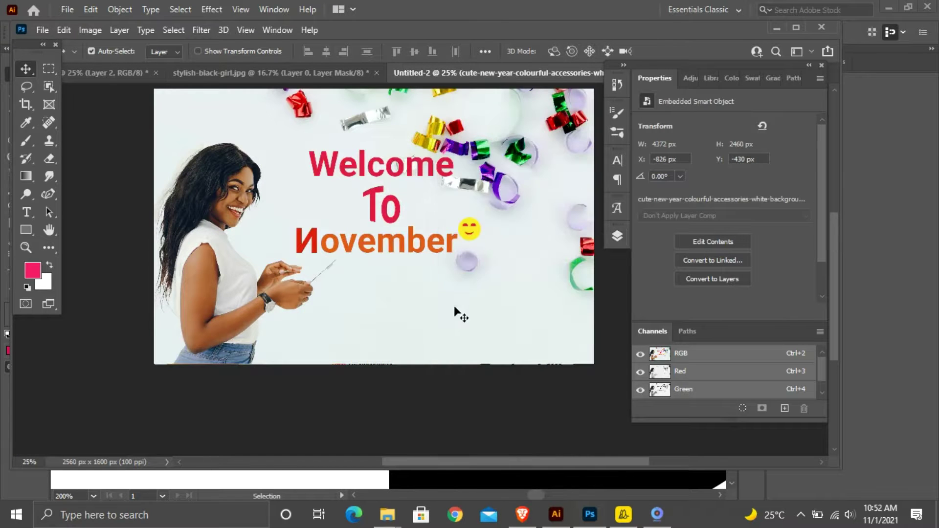
{"action": "key", "text": "ctrl+v"}
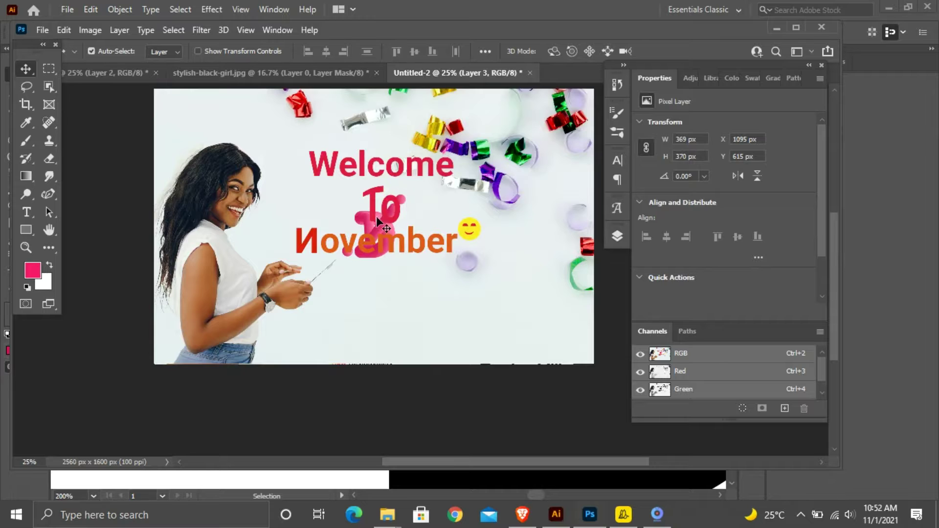
{"action": "left_click_drag", "start_coordinate": [387, 222], "coordinate": [505, 312]}
Move the logo's layer to the top of the layer stack, above the "To" text layer
{"action": "left_click", "coordinate": [618, 237]}
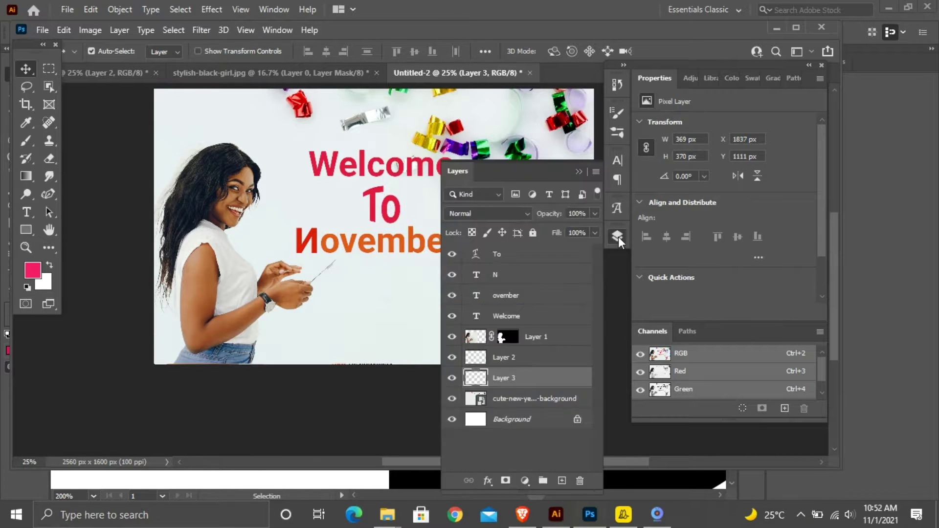
{"action": "left_click_drag", "start_coordinate": [505, 383], "coordinate": [511, 243]}
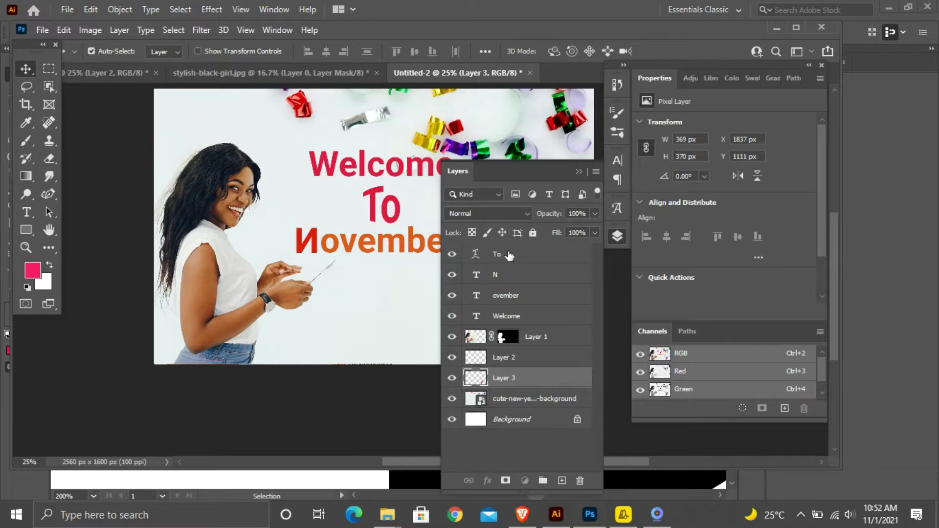
{"action": "left_click_drag", "start_coordinate": [512, 384], "coordinate": [512, 250]}
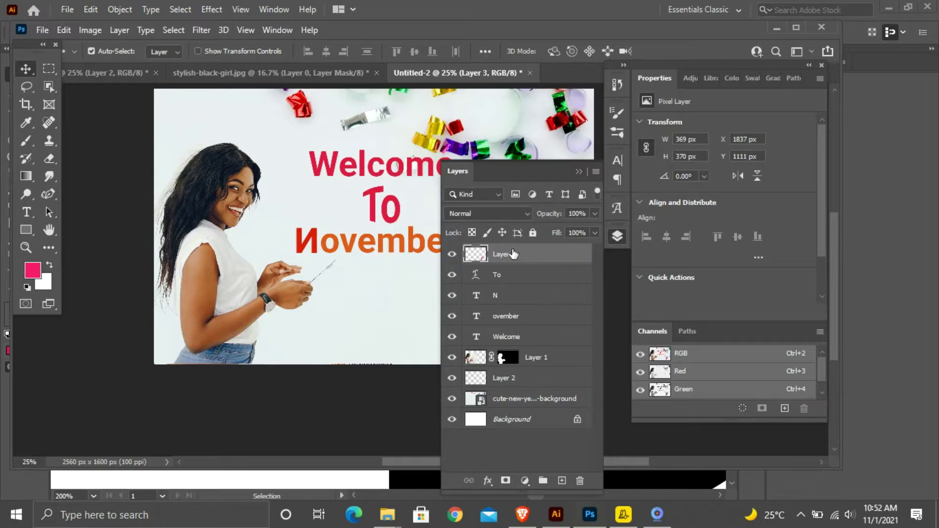
{"action": "left_click", "coordinate": [582, 171]}
Nudge the pink logo up, scale it to about 114%, and position it near the flyer's lower-right corner
{"action": "left_click_drag", "start_coordinate": [508, 313], "coordinate": [508, 306]}
{"action": "key", "text": "ctrl"}
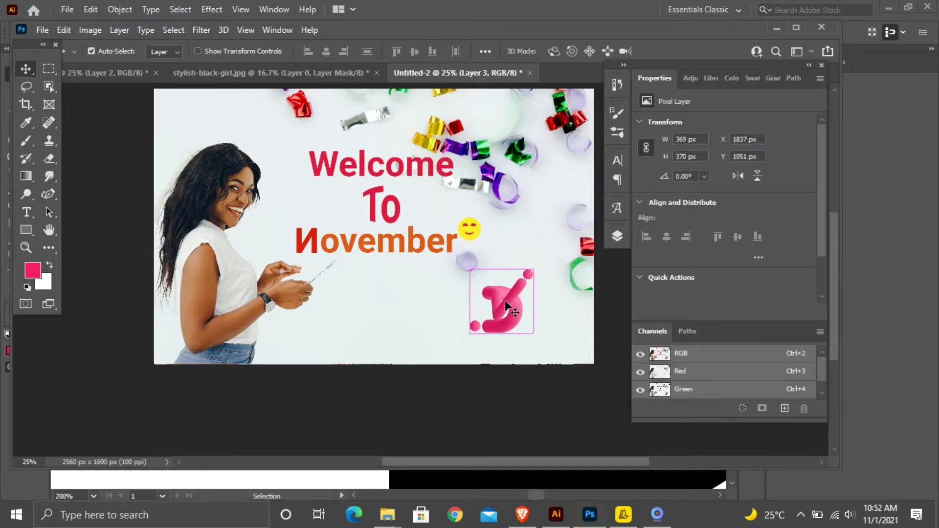
{"action": "key", "text": "ctrl+t"}
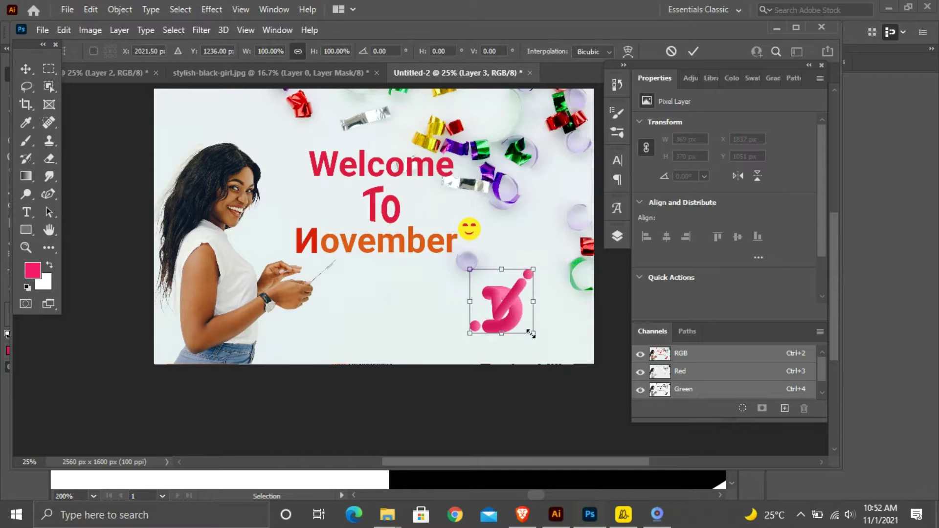
{"action": "mouse_move", "coordinate": [534, 333]}
{"action": "left_mouse_down"}
{"action": "mouse_move", "coordinate": [552, 354]}
{"action": "mouse_move", "coordinate": [529, 334]}
{"action": "mouse_move", "coordinate": [536, 340]}
{"action": "left_mouse_up"}
{"action": "left_click_drag", "start_coordinate": [502, 311], "coordinate": [541, 317]}
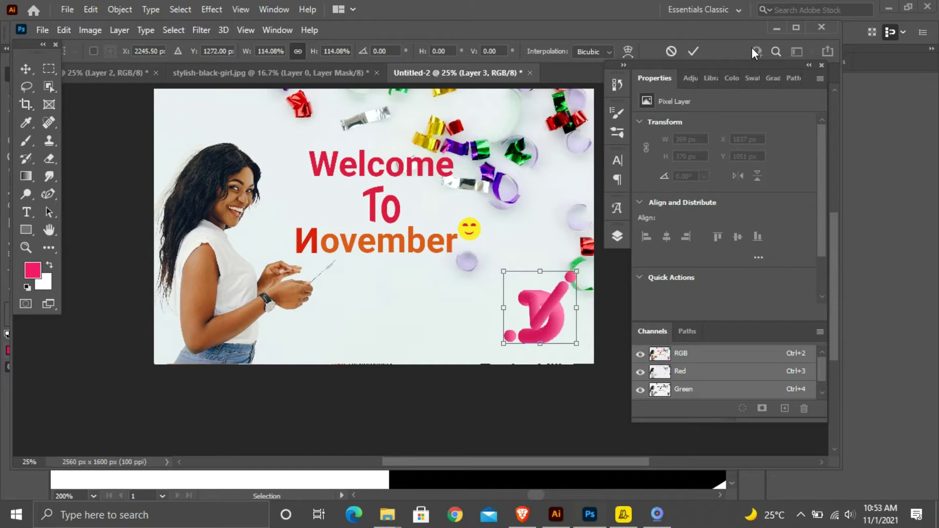
{"action": "left_click", "coordinate": [692, 53]}
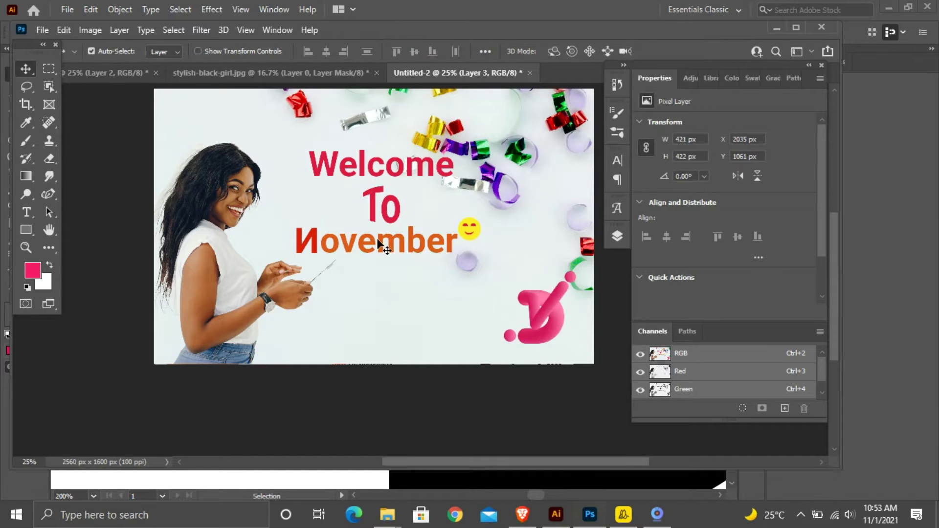
{"action": "scroll", "coordinate": [469, 200], "scroll_direction": "up", "scroll_amount": 2}
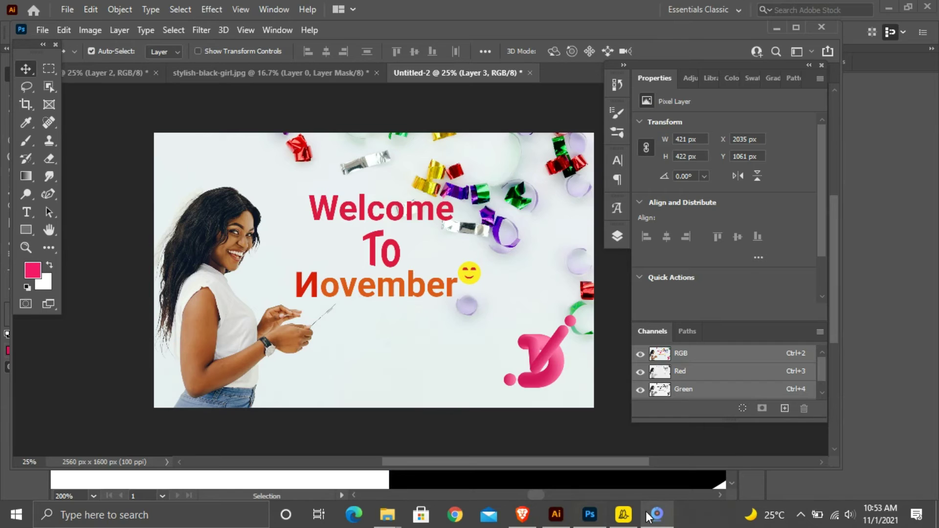
{"action": "mouse_move", "coordinate": [648, 516]}
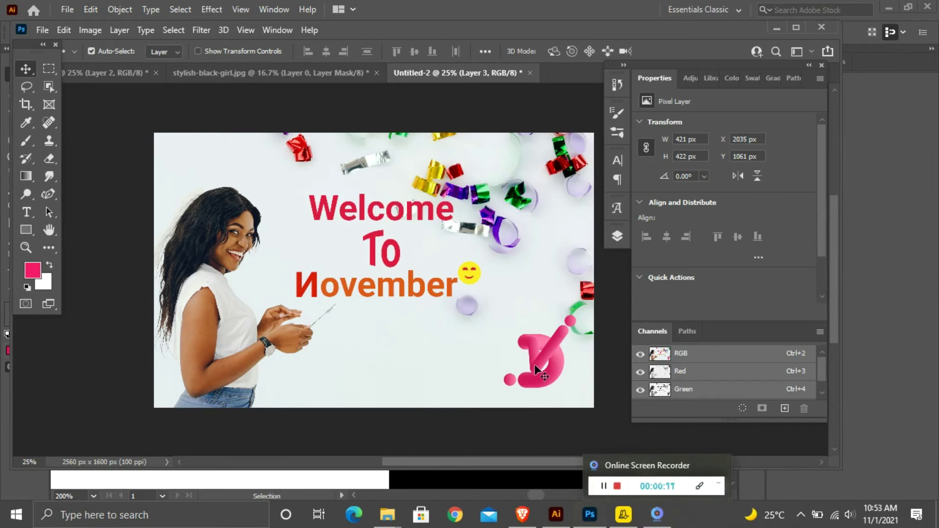